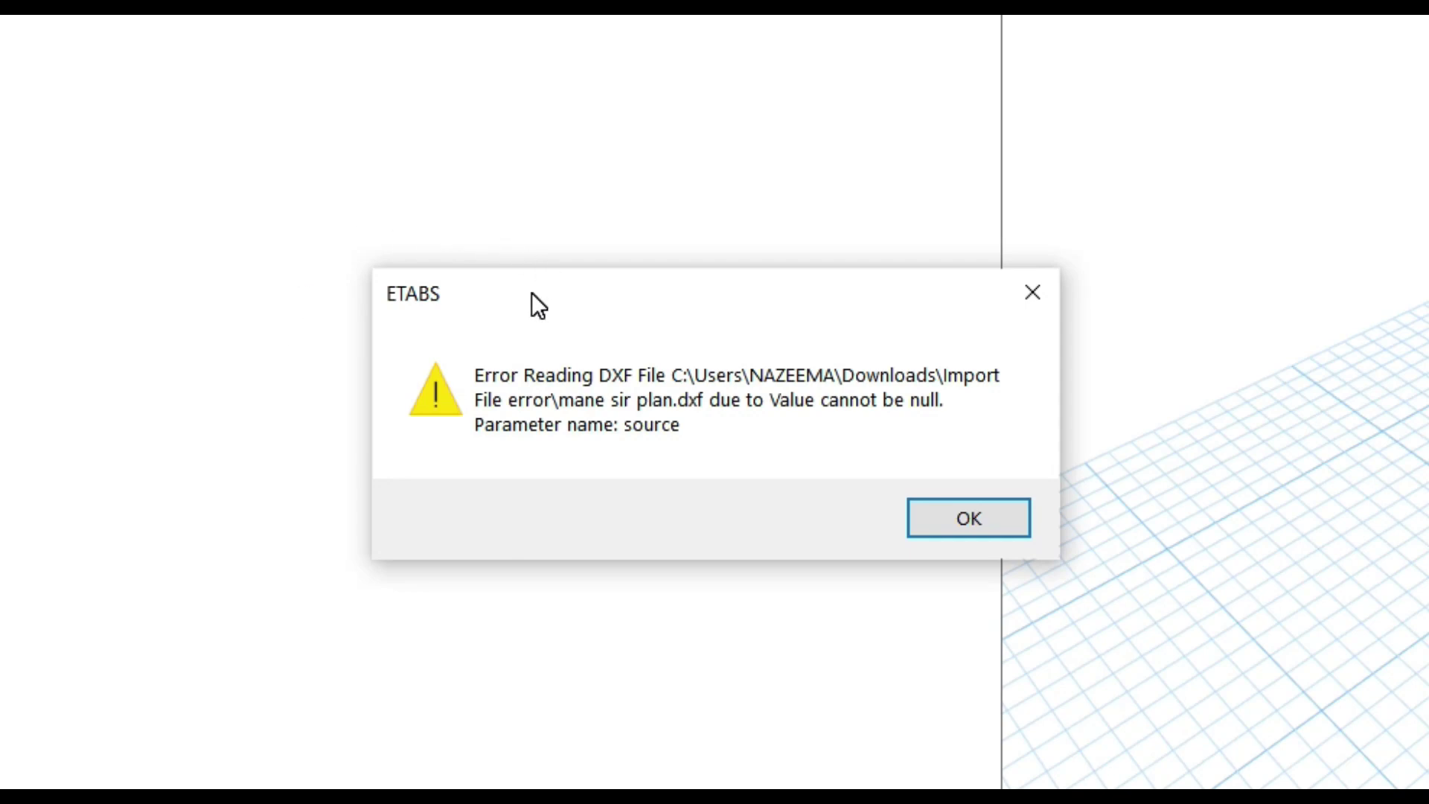
Dismiss the ETABS DXF read error and bring up the 'error in opening of dxf file' email.
{"action": "left_click_drag", "start_coordinate": [566, 288], "coordinate": [546, 249]}
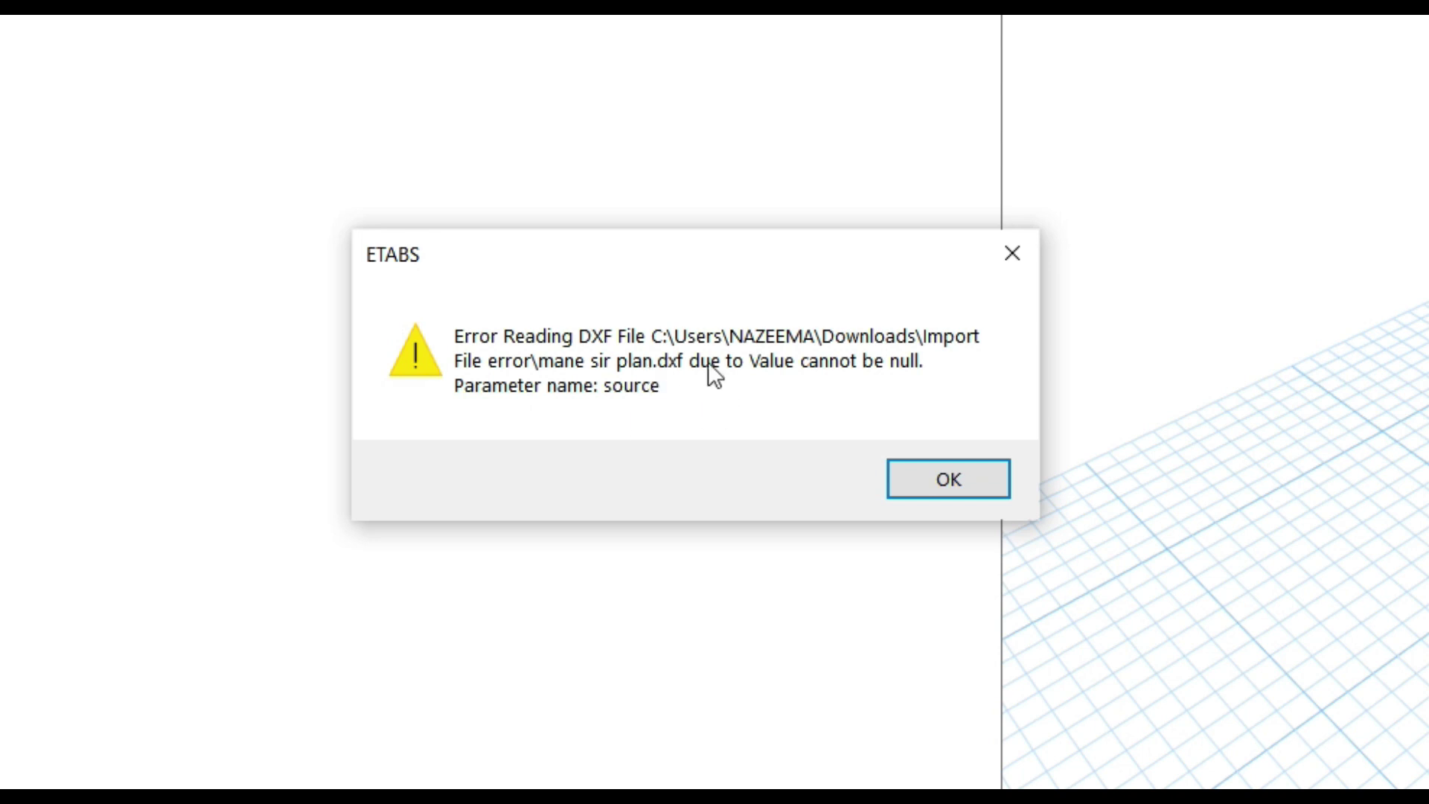
{"action": "left_click", "coordinate": [948, 478]}
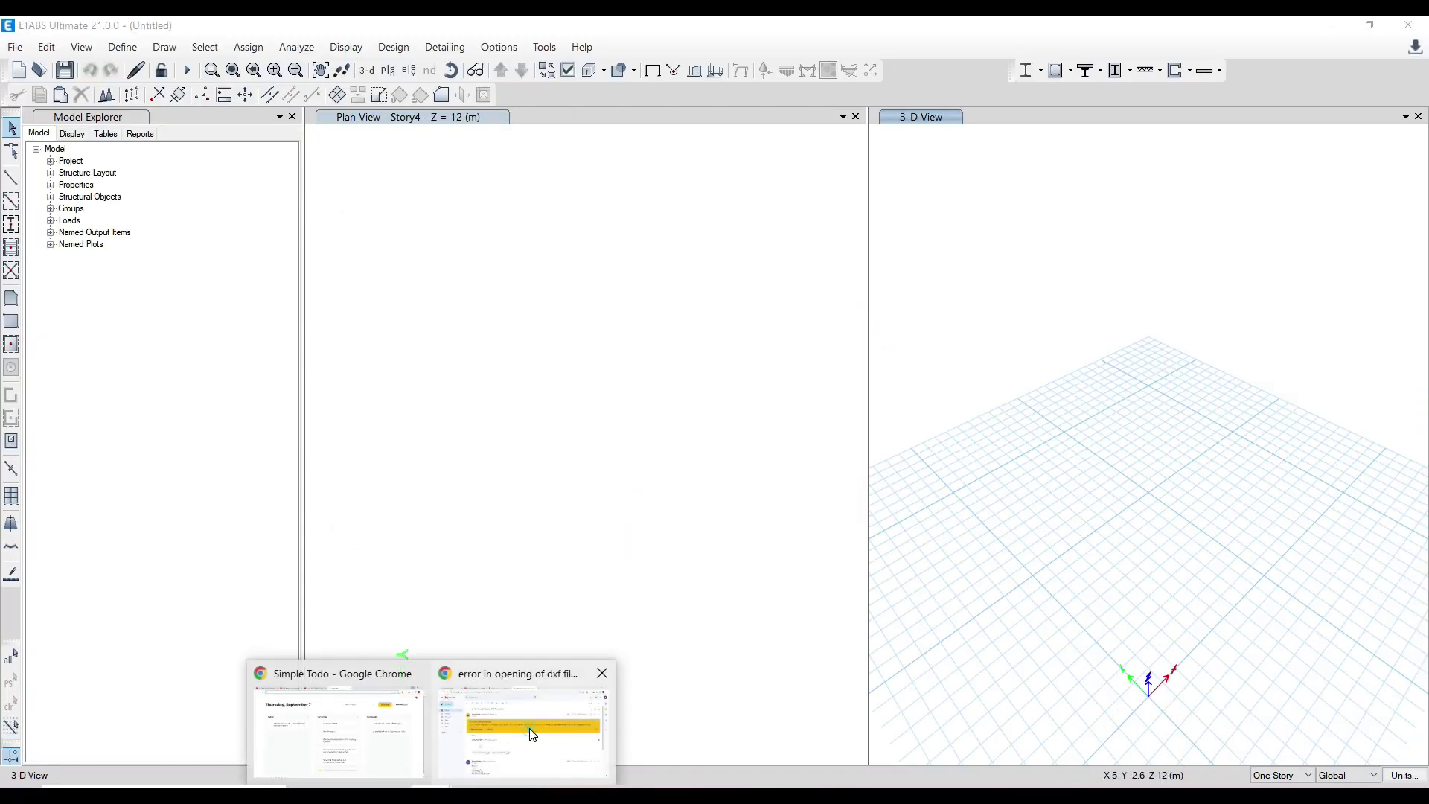
{"action": "left_click", "coordinate": [529, 734]}
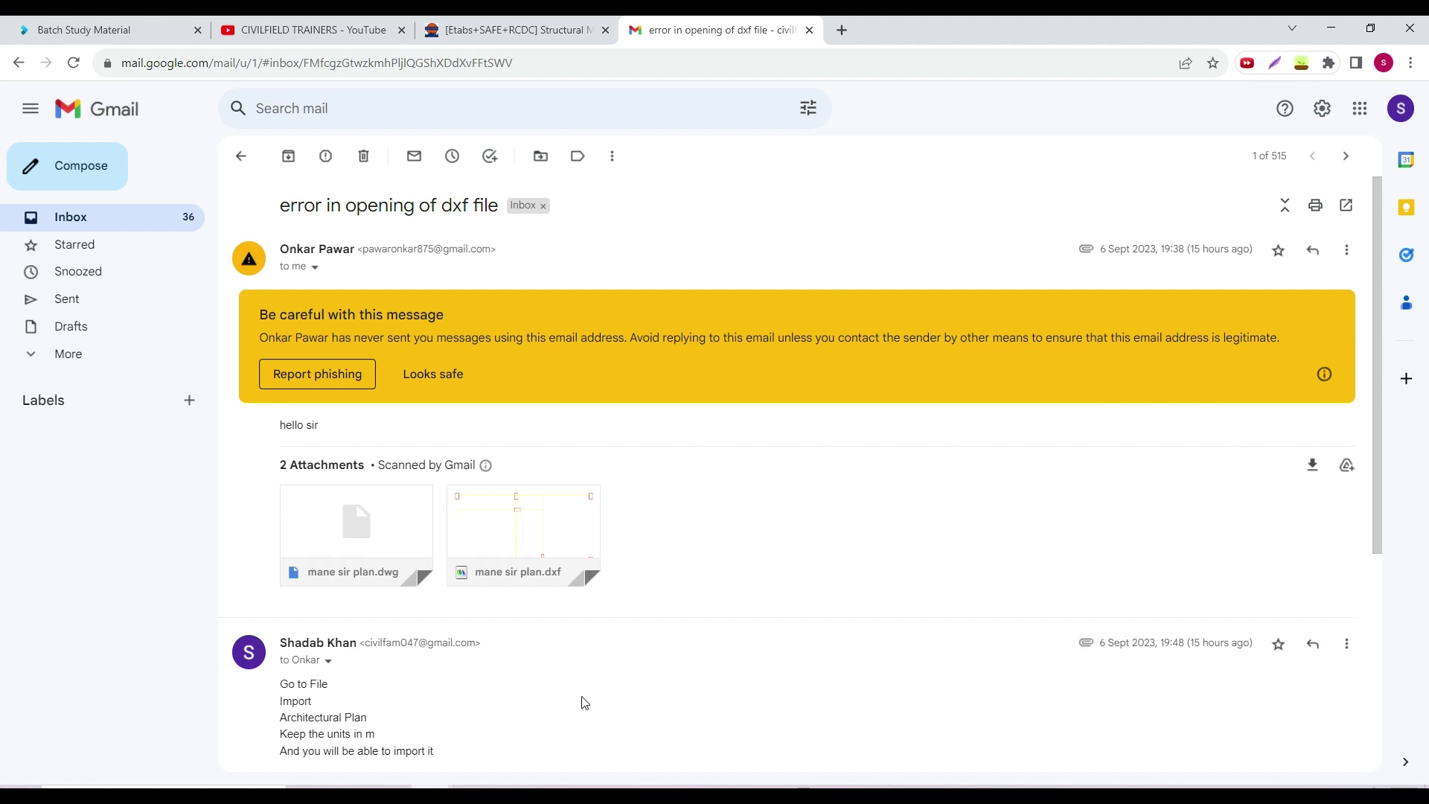
{"action": "left_click", "coordinate": [515, 759]}
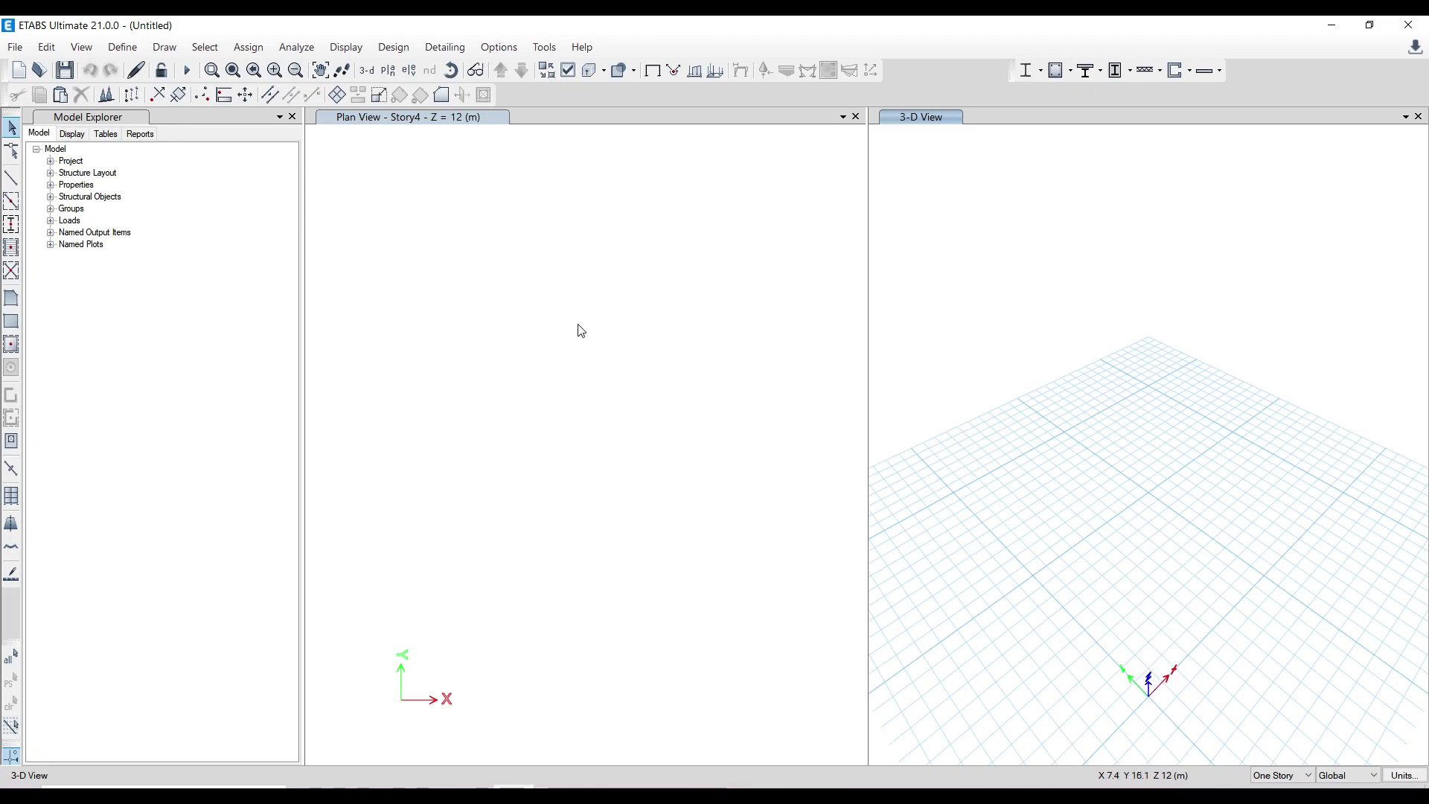
{"action": "mouse_move", "coordinate": [432, 788]}
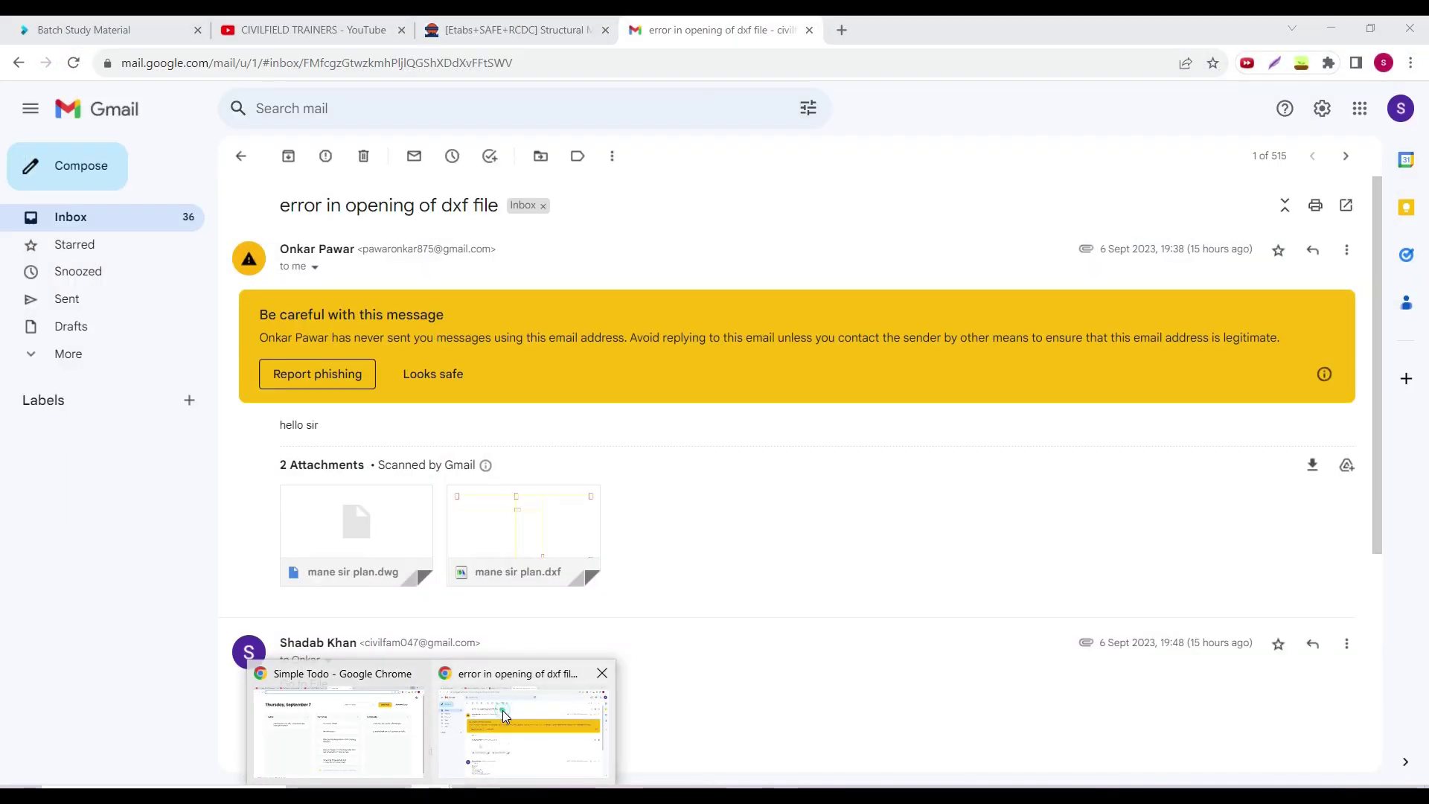
In Batch Study Material, view and close 2. Beam Files.pdf, then go back up a level.
{"action": "left_click", "coordinate": [502, 710]}
{"action": "left_click", "coordinate": [119, 30]}
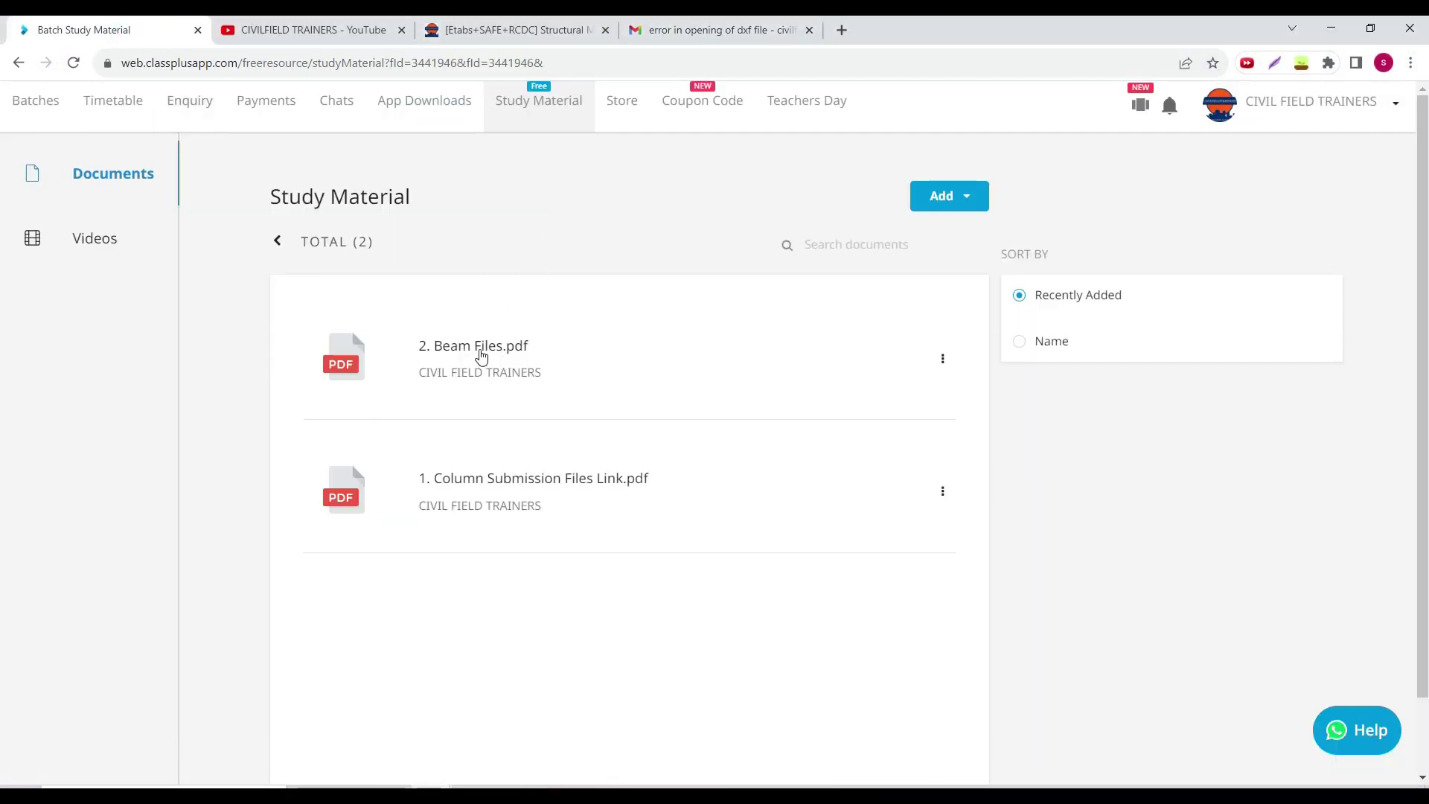
{"action": "left_click", "coordinate": [479, 347]}
{"action": "left_click", "coordinate": [401, 34]}
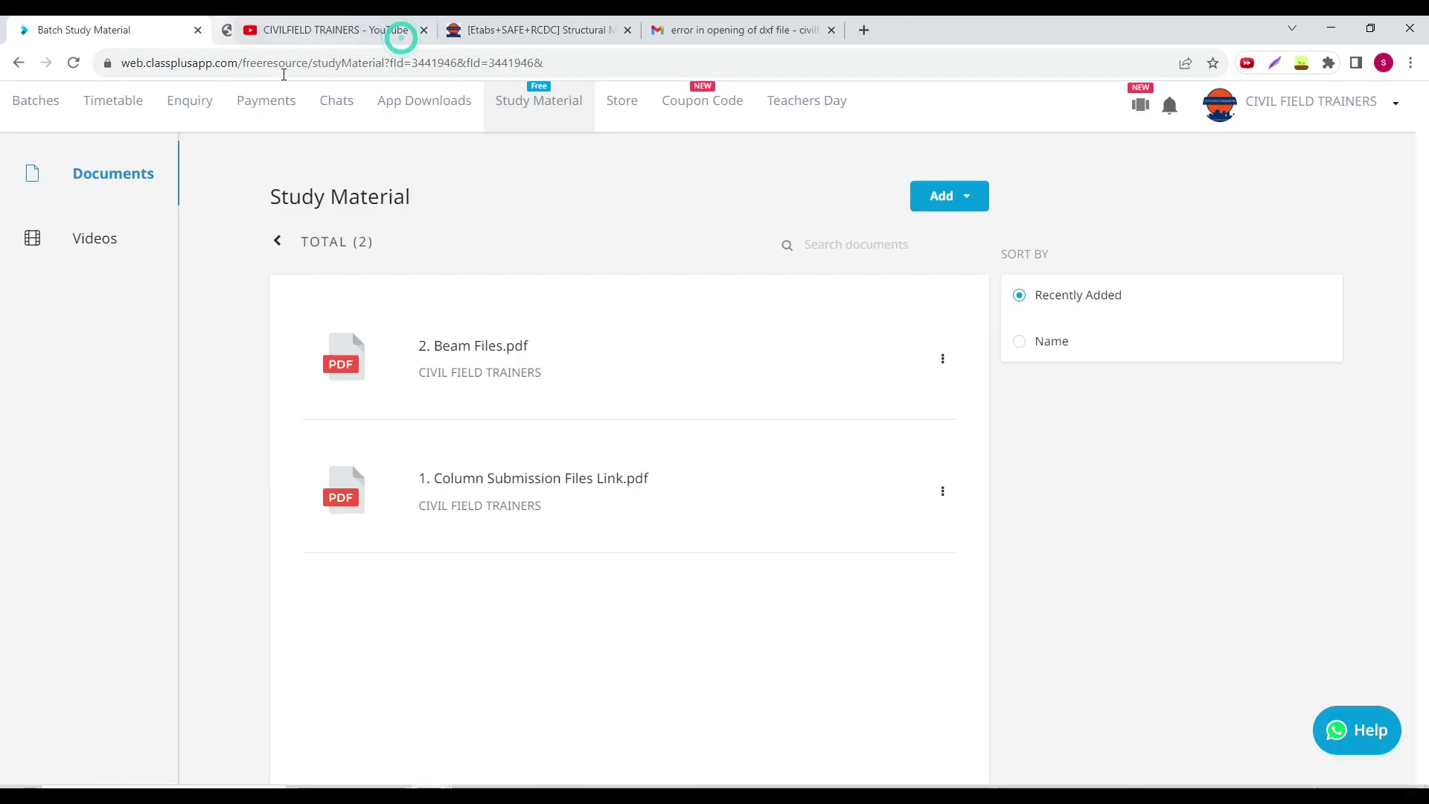
{"action": "left_click", "coordinate": [277, 241]}
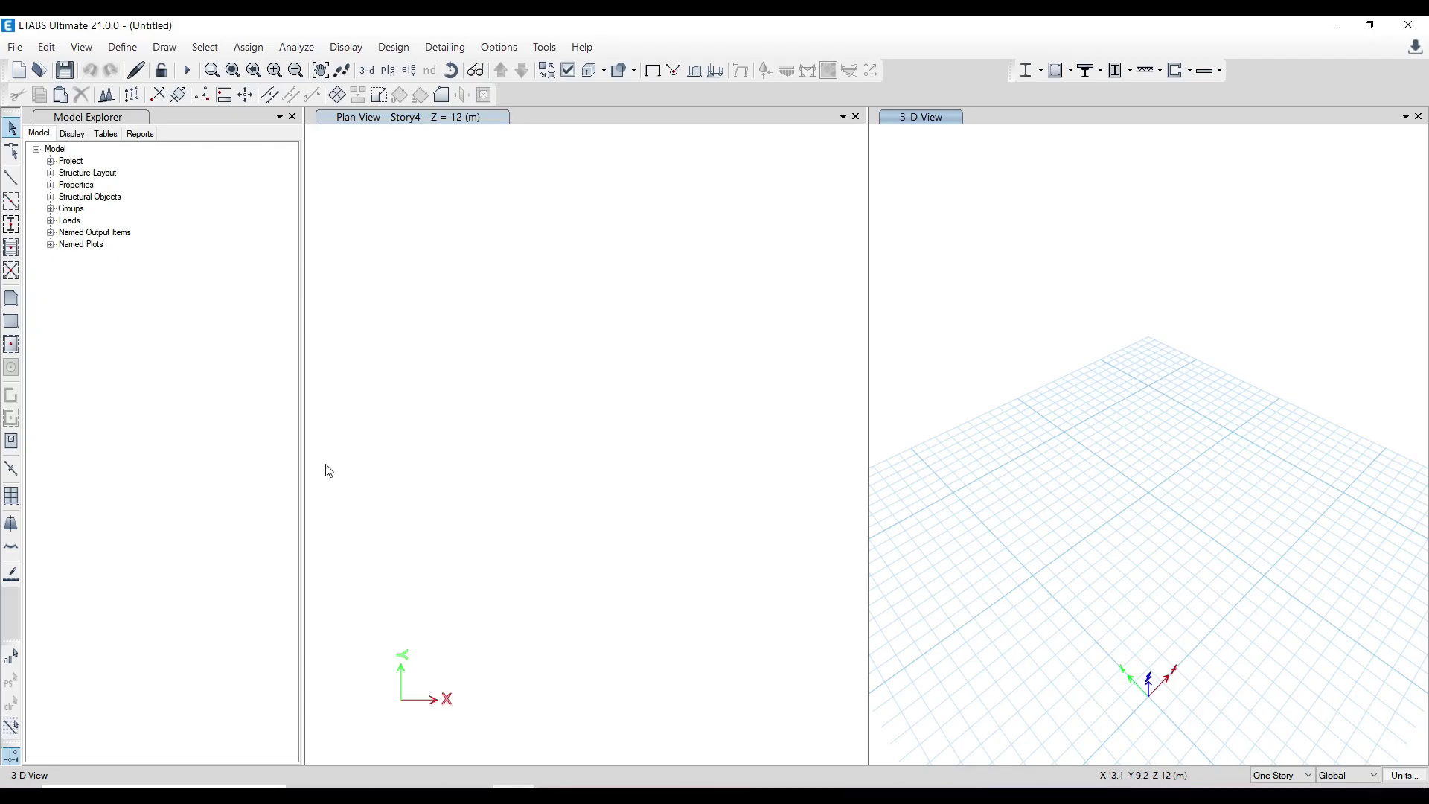
Load mane sir plan.dxf through the Architectural Plan import and set CAD drawing units to m.
{"action": "left_click", "coordinate": [13, 49]}
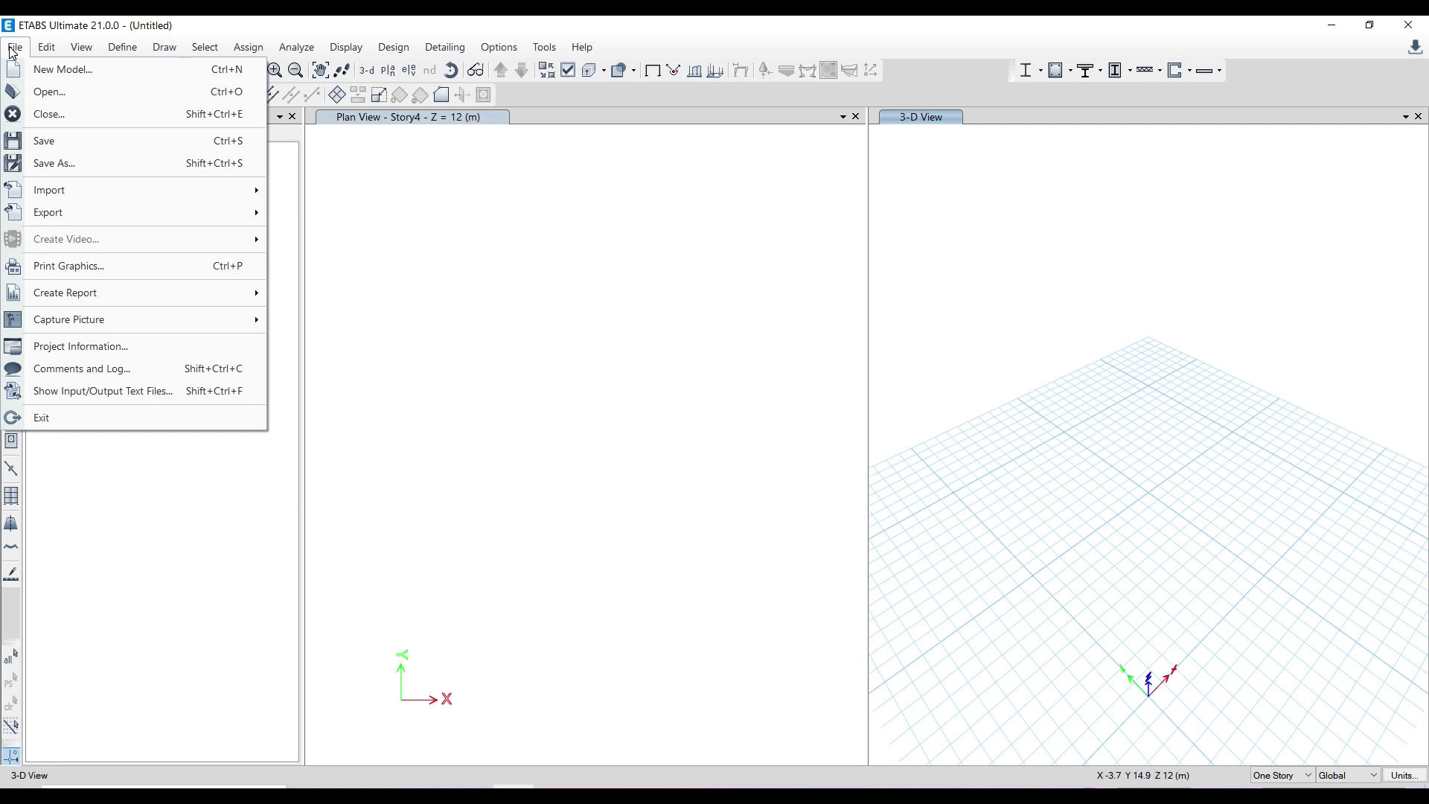
{"action": "mouse_move", "coordinate": [45, 193]}
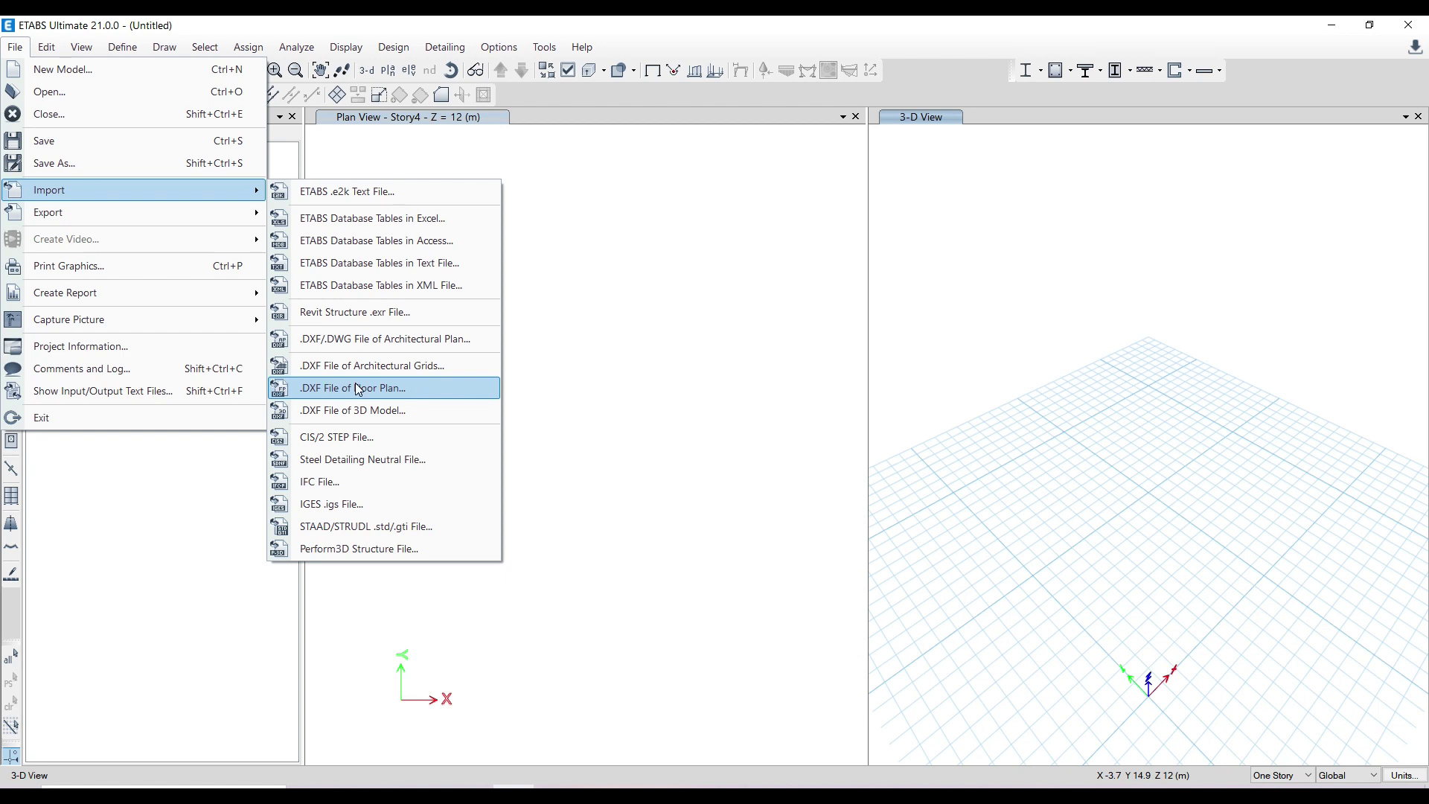
{"action": "left_click", "coordinate": [384, 340]}
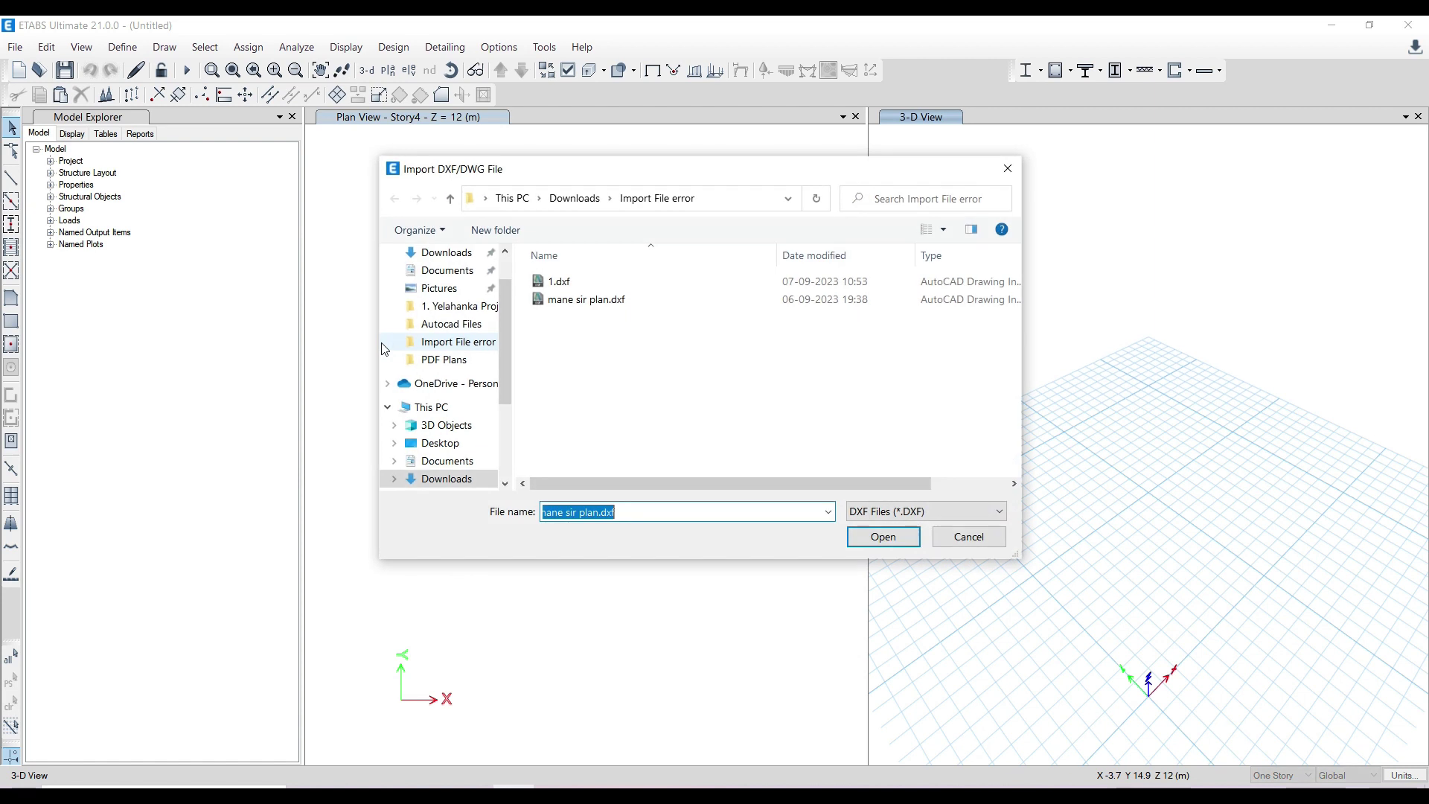
{"action": "left_click", "coordinate": [569, 300]}
{"action": "left_click", "coordinate": [883, 537]}
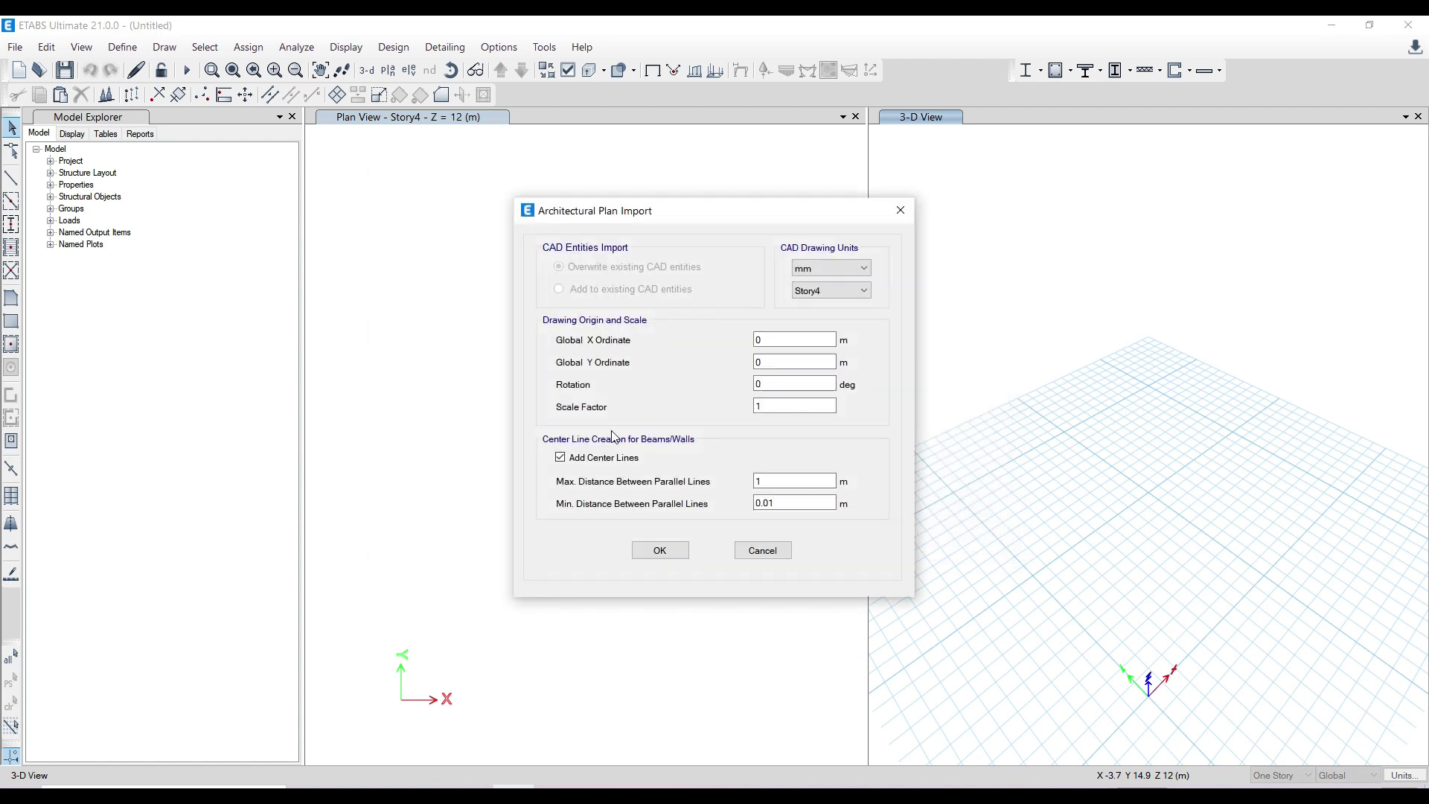
{"action": "left_click", "coordinate": [842, 269]}
{"action": "left_click", "coordinate": [826, 320]}
Cancel the architectural import, try mane sir plan.dxf as a DXF Floor Plan, then close without importing.
{"action": "left_click", "coordinate": [759, 549]}
{"action": "left_click", "coordinate": [15, 47]}
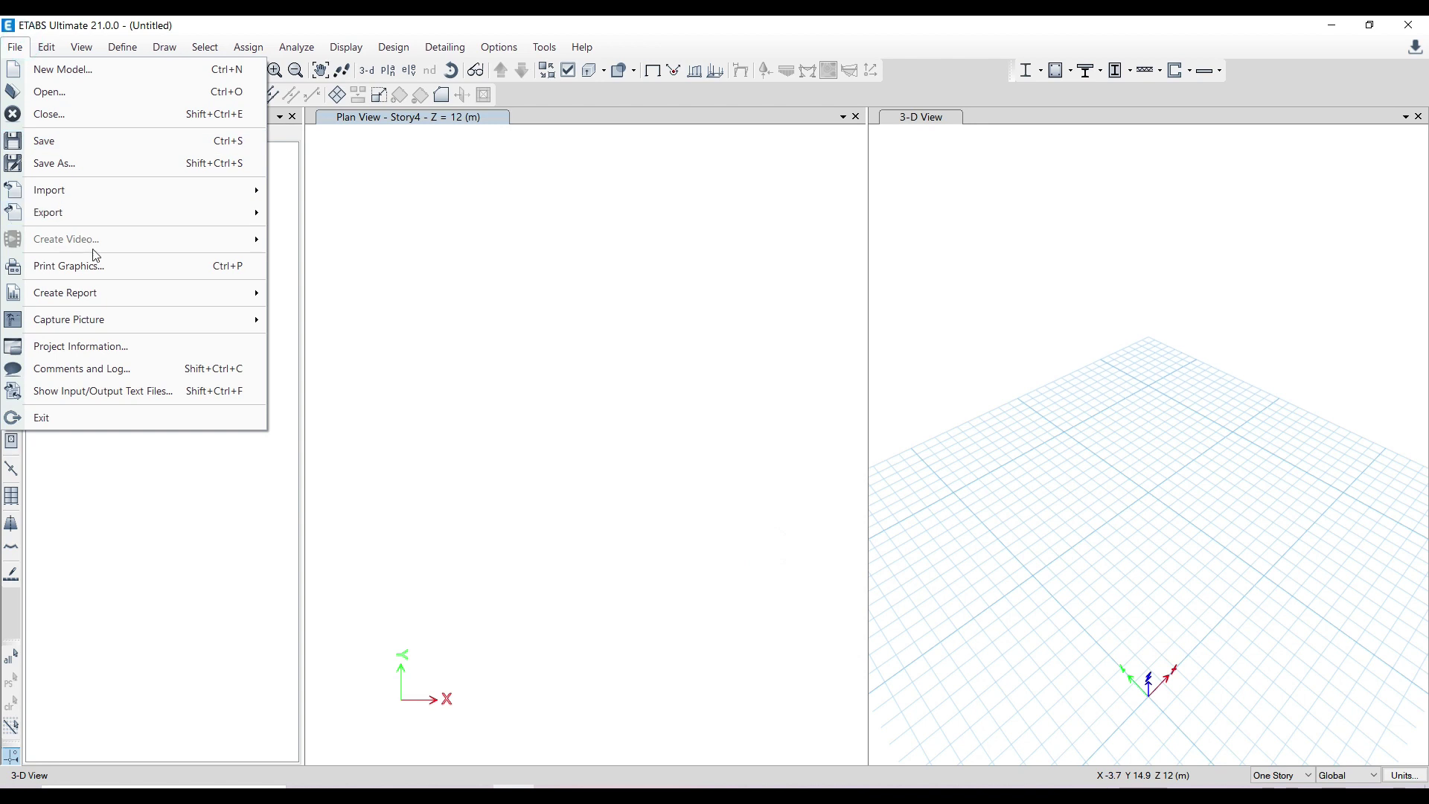
{"action": "mouse_move", "coordinate": [130, 195]}
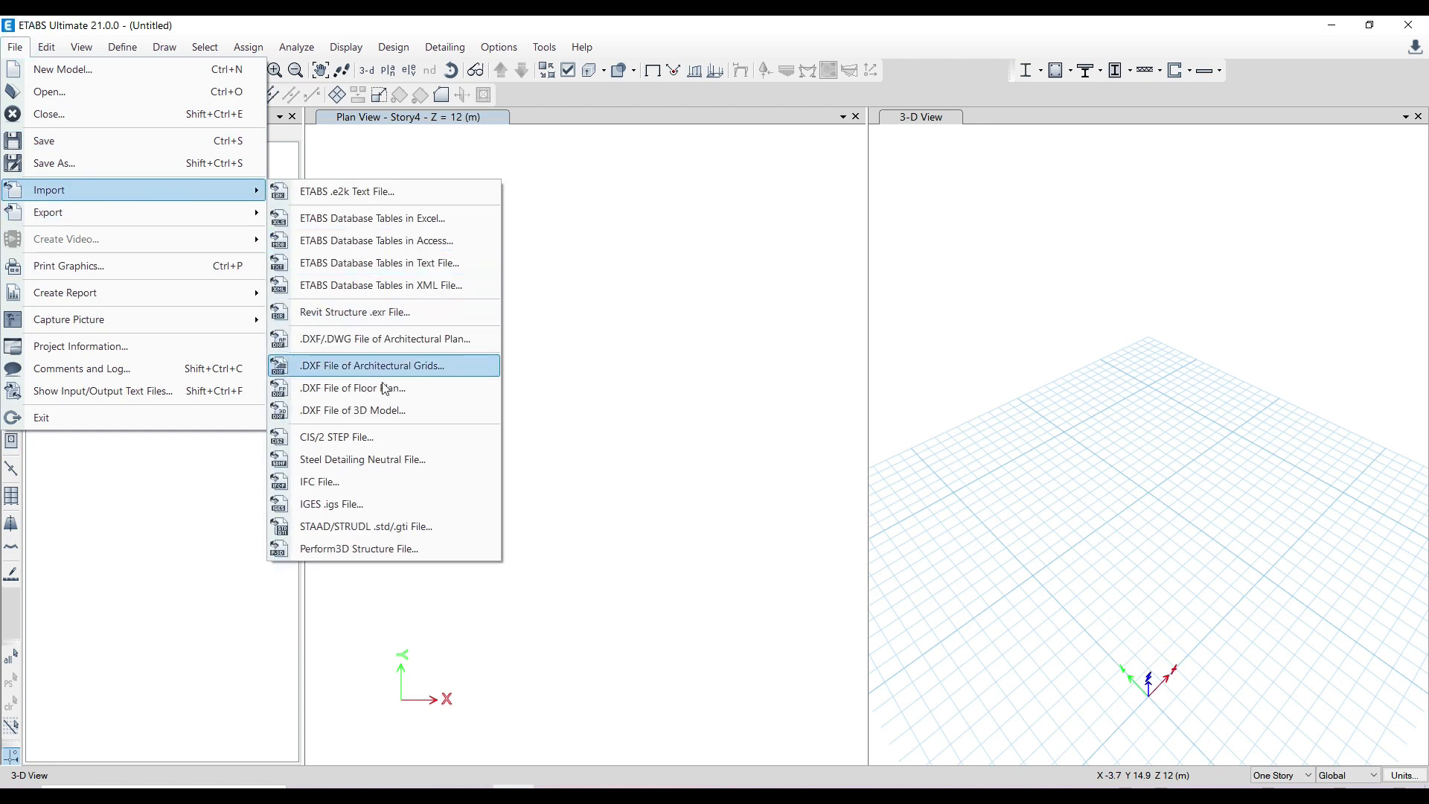
{"action": "left_click", "coordinate": [387, 389]}
{"action": "left_click", "coordinate": [559, 299]}
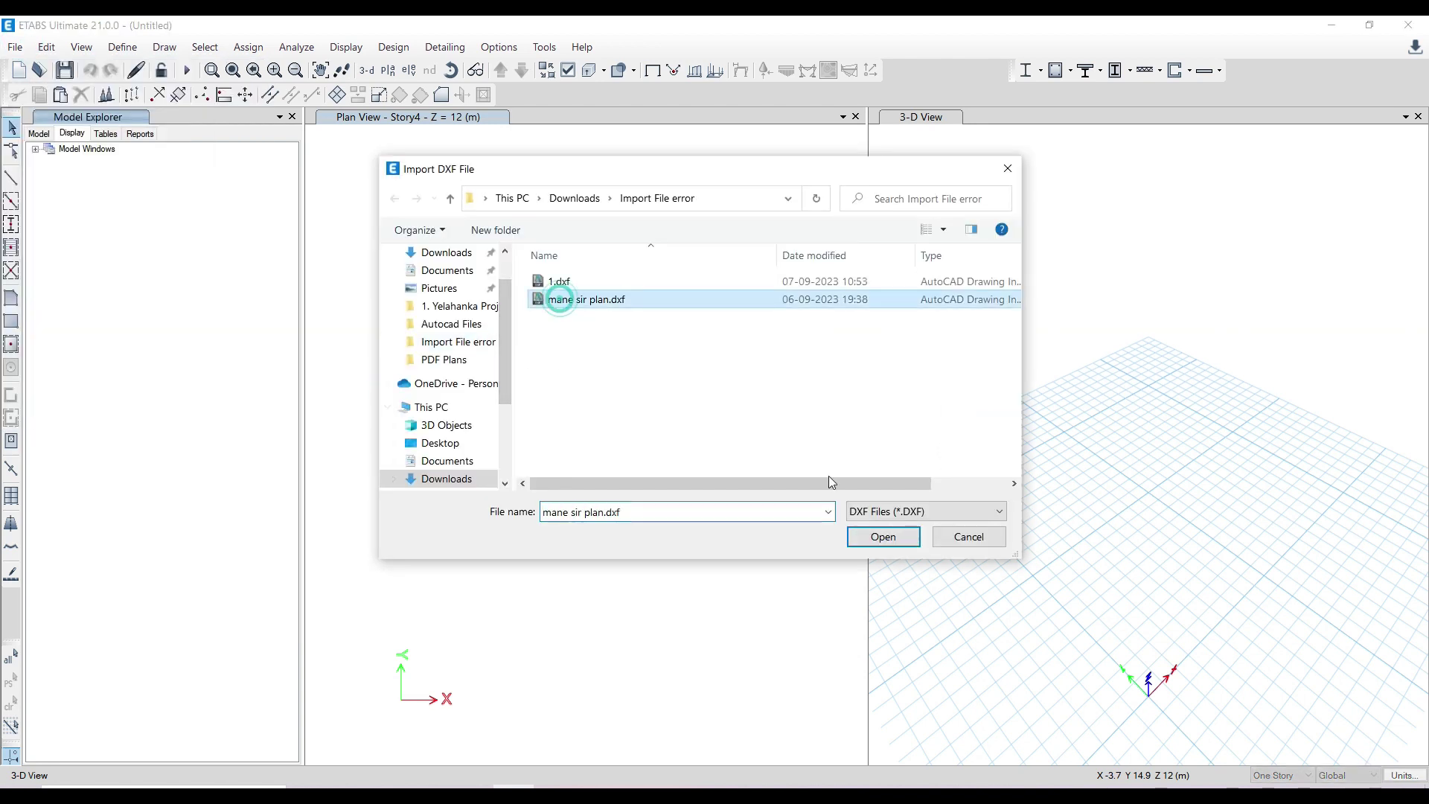
{"action": "left_click", "coordinate": [884, 536]}
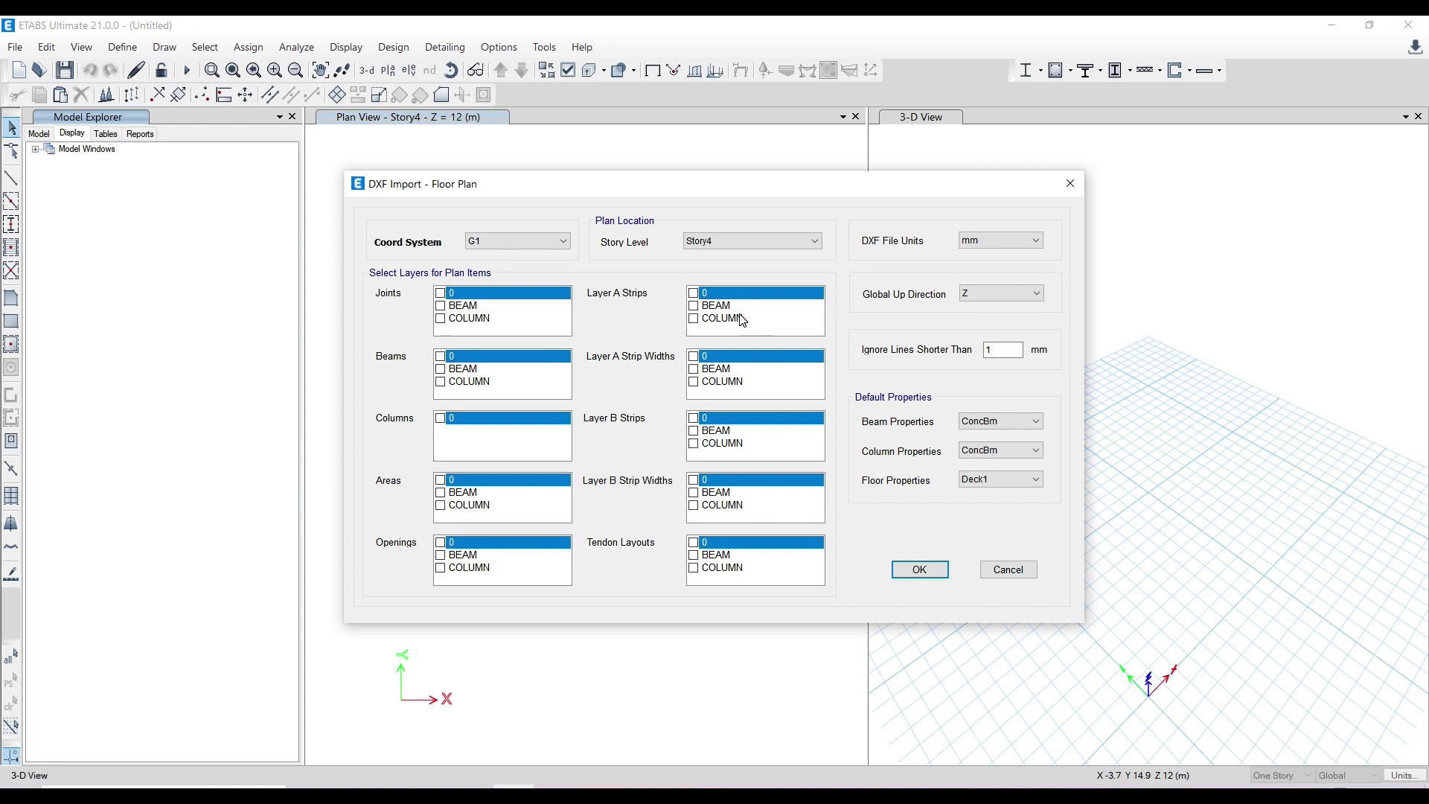
{"action": "left_click", "coordinate": [1069, 187]}
{"action": "left_click", "coordinate": [15, 47]}
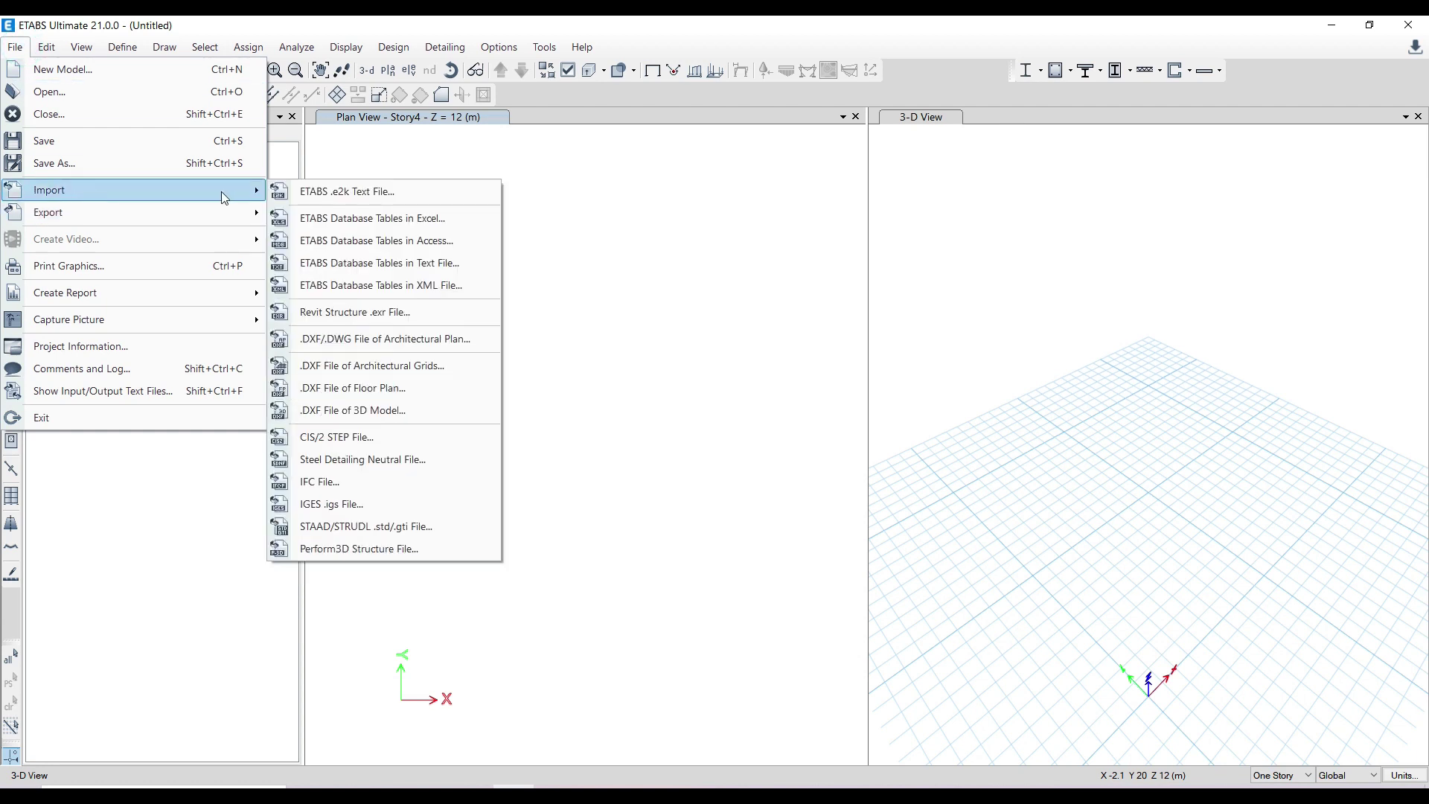
Import mane sir plan.dxf as an architectural plan in metres, placing it at Story4.
{"action": "left_click", "coordinate": [371, 339]}
{"action": "left_click", "coordinate": [569, 299]}
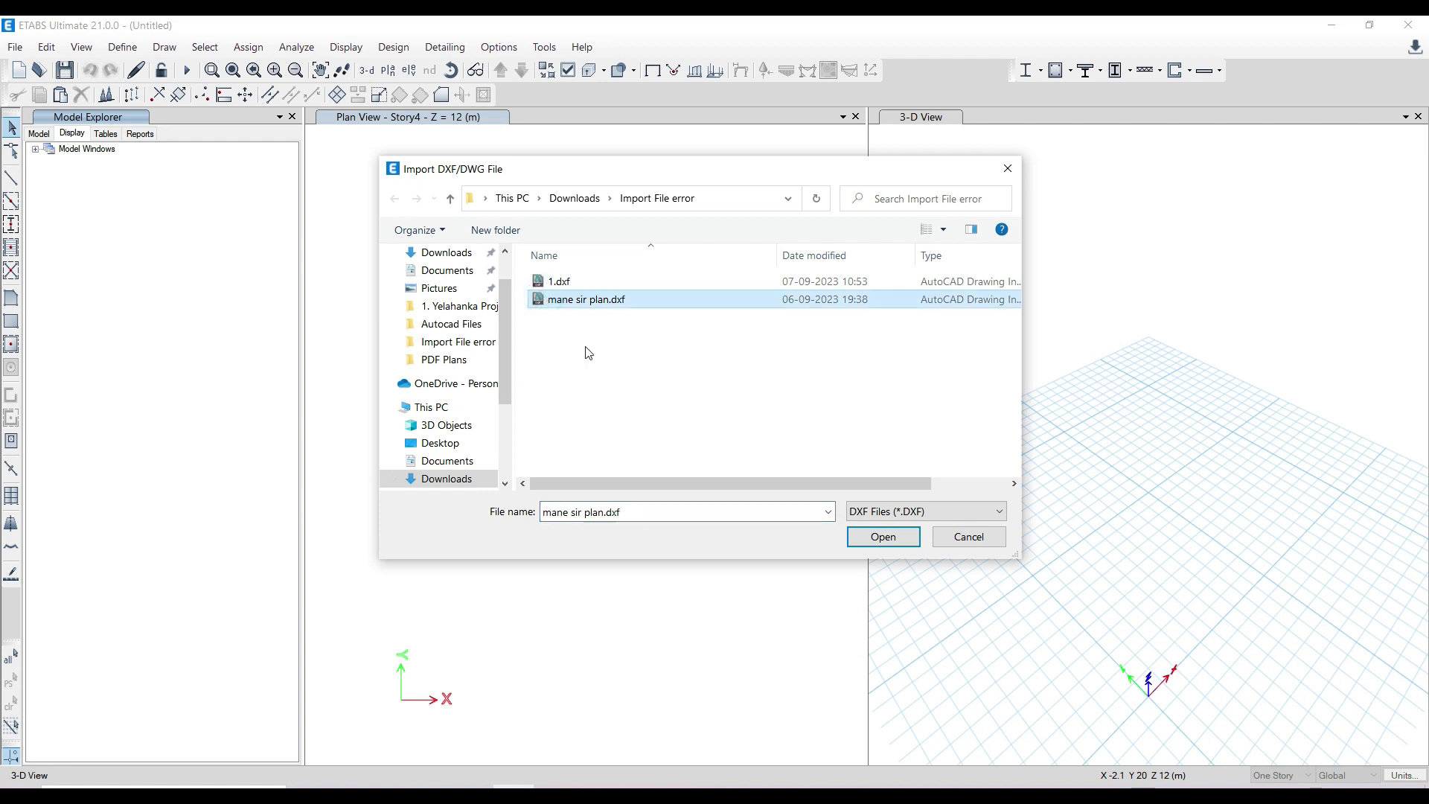
{"action": "left_click", "coordinate": [884, 537]}
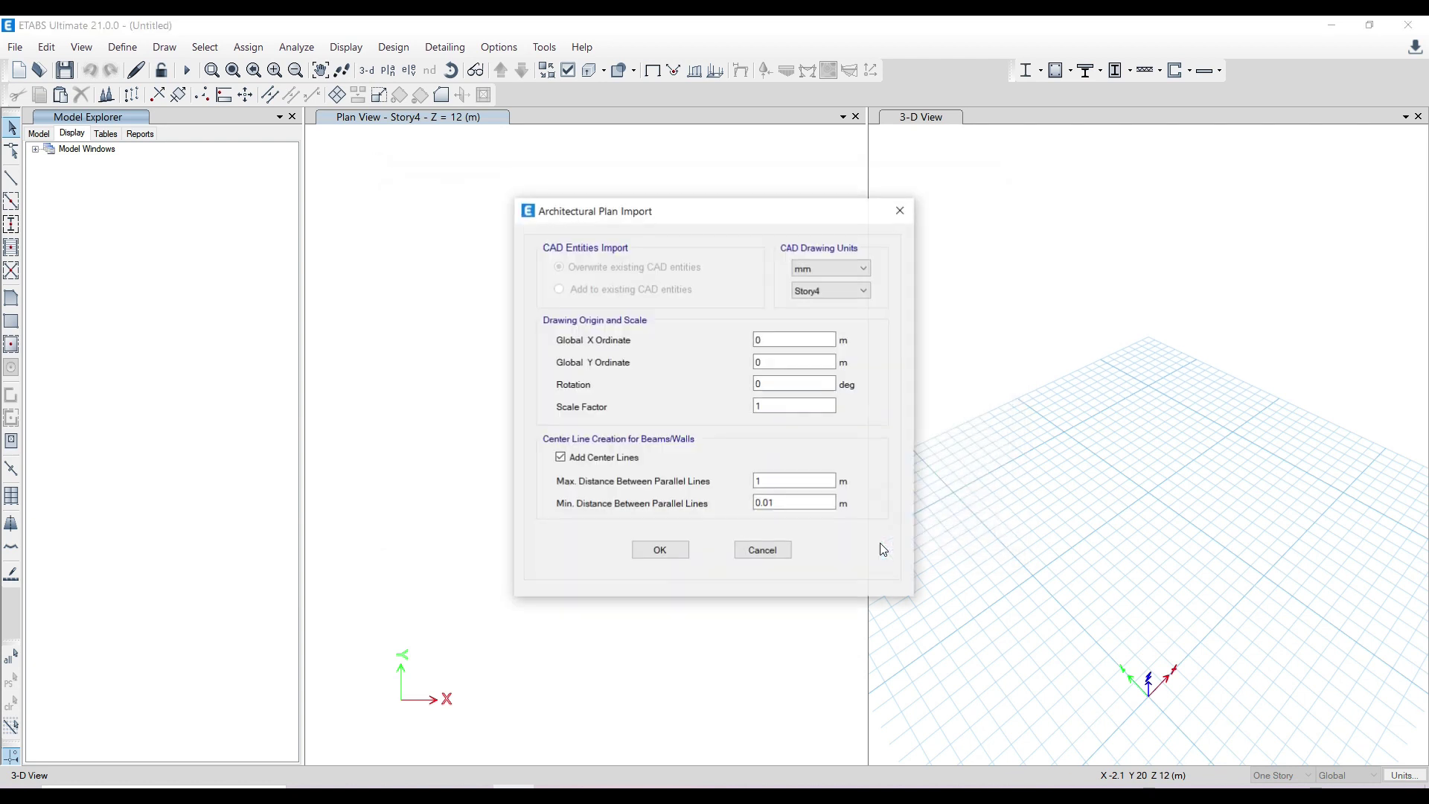
{"action": "left_click", "coordinate": [811, 268]}
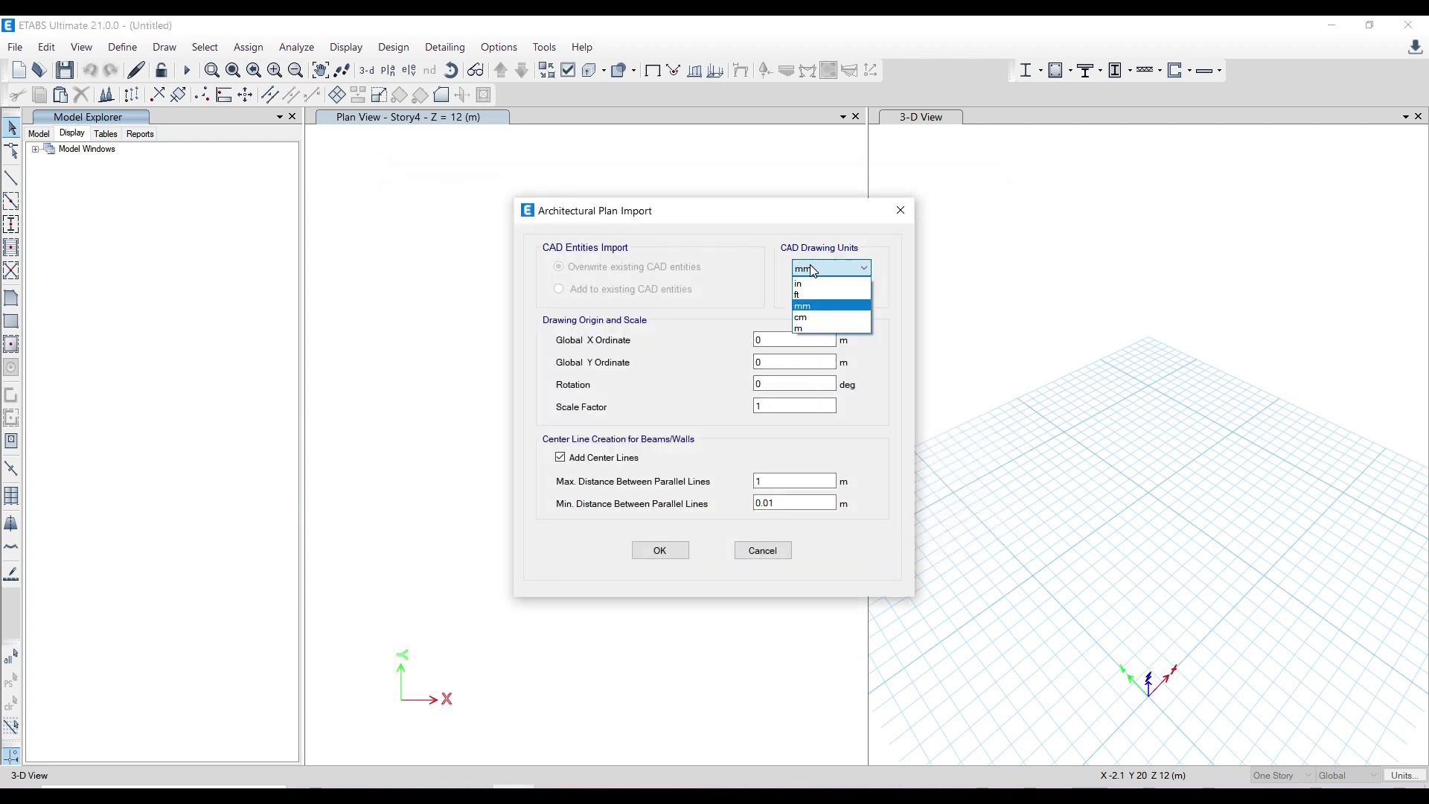
{"action": "left_click", "coordinate": [823, 330]}
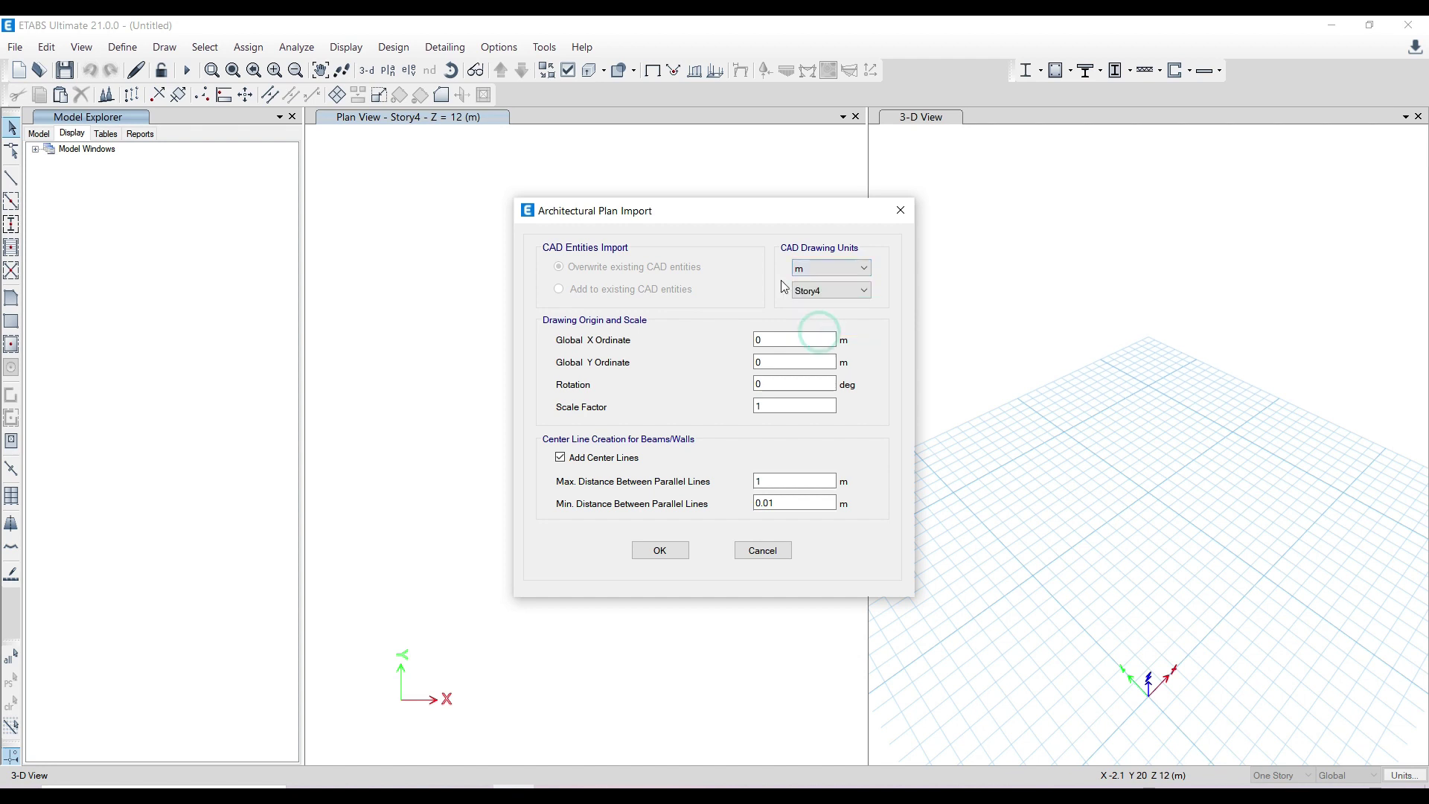
{"action": "left_click_drag", "start_coordinate": [772, 213], "coordinate": [606, 176]}
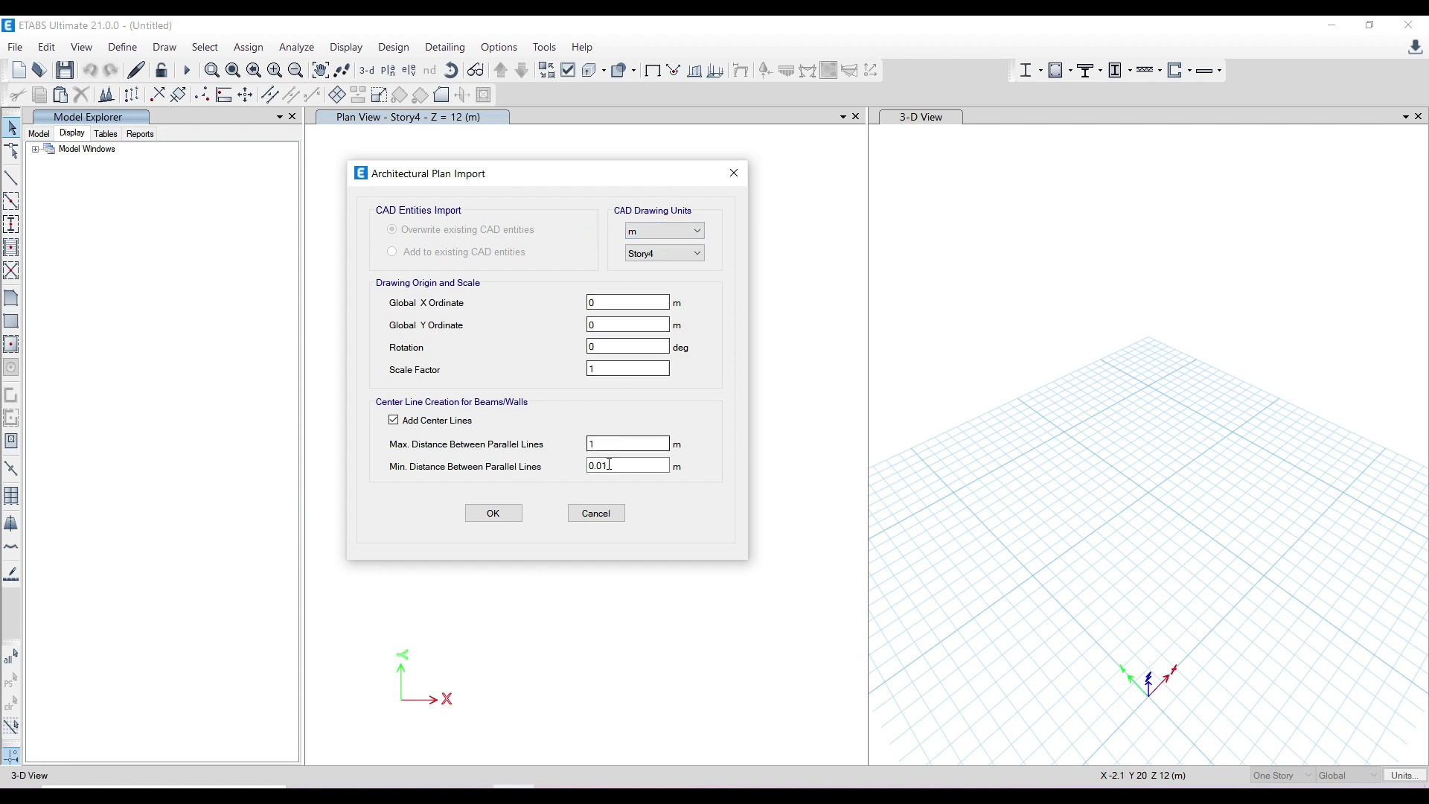
{"action": "left_click", "coordinate": [508, 513]}
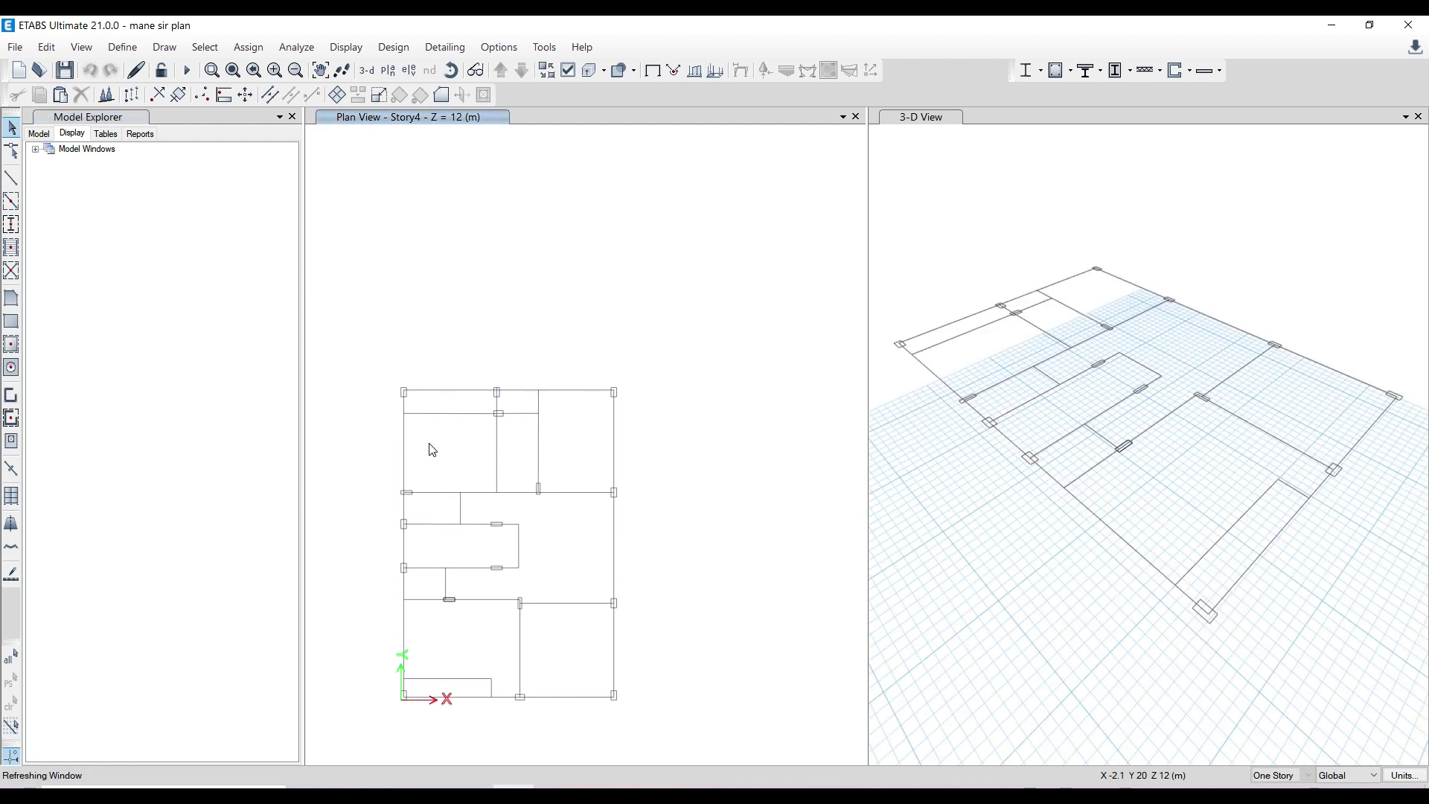
Select the imported plan's top line and dismiss its context menu.
{"action": "left_click", "coordinate": [552, 291]}
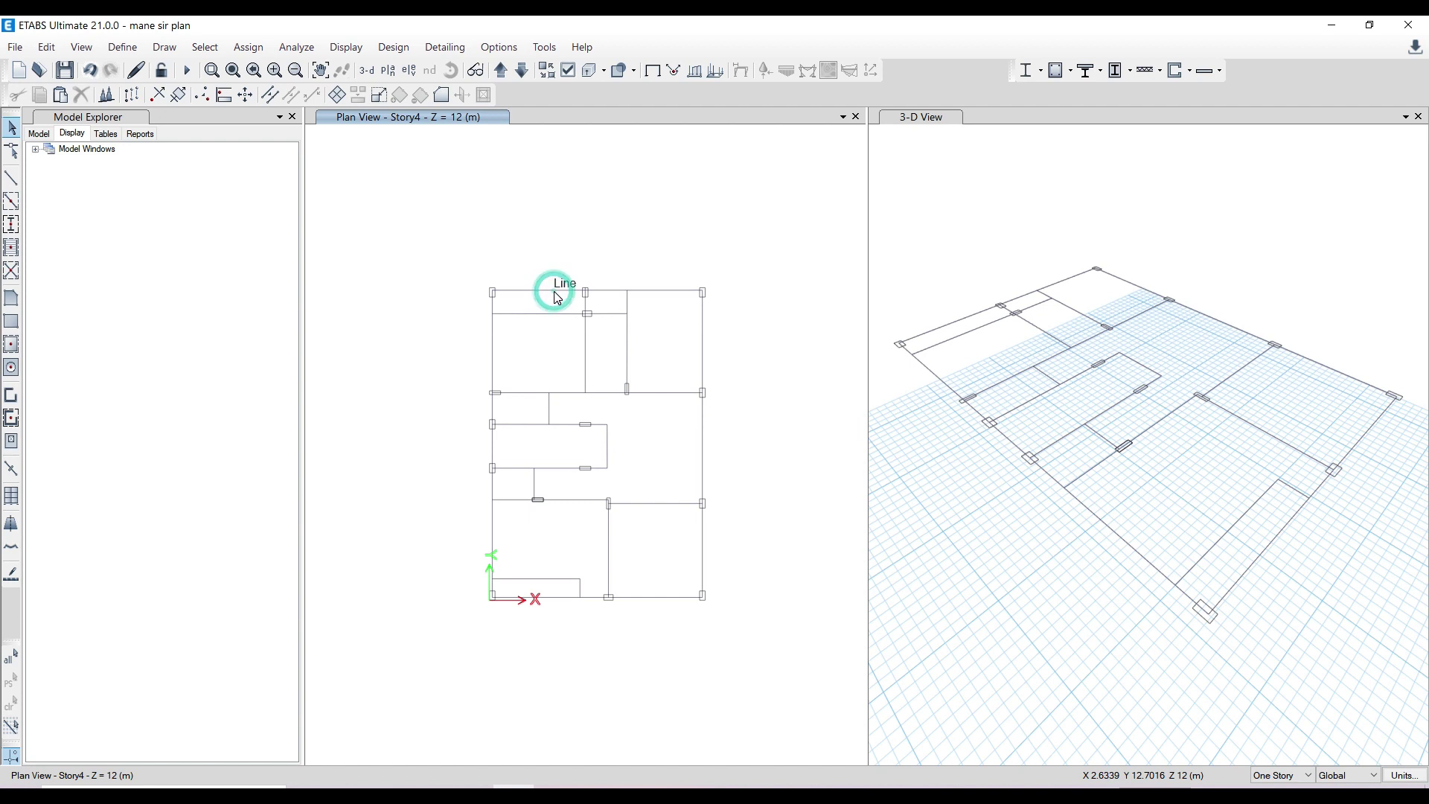
{"action": "right_click", "coordinate": [555, 296]}
{"action": "left_click", "coordinate": [534, 235]}
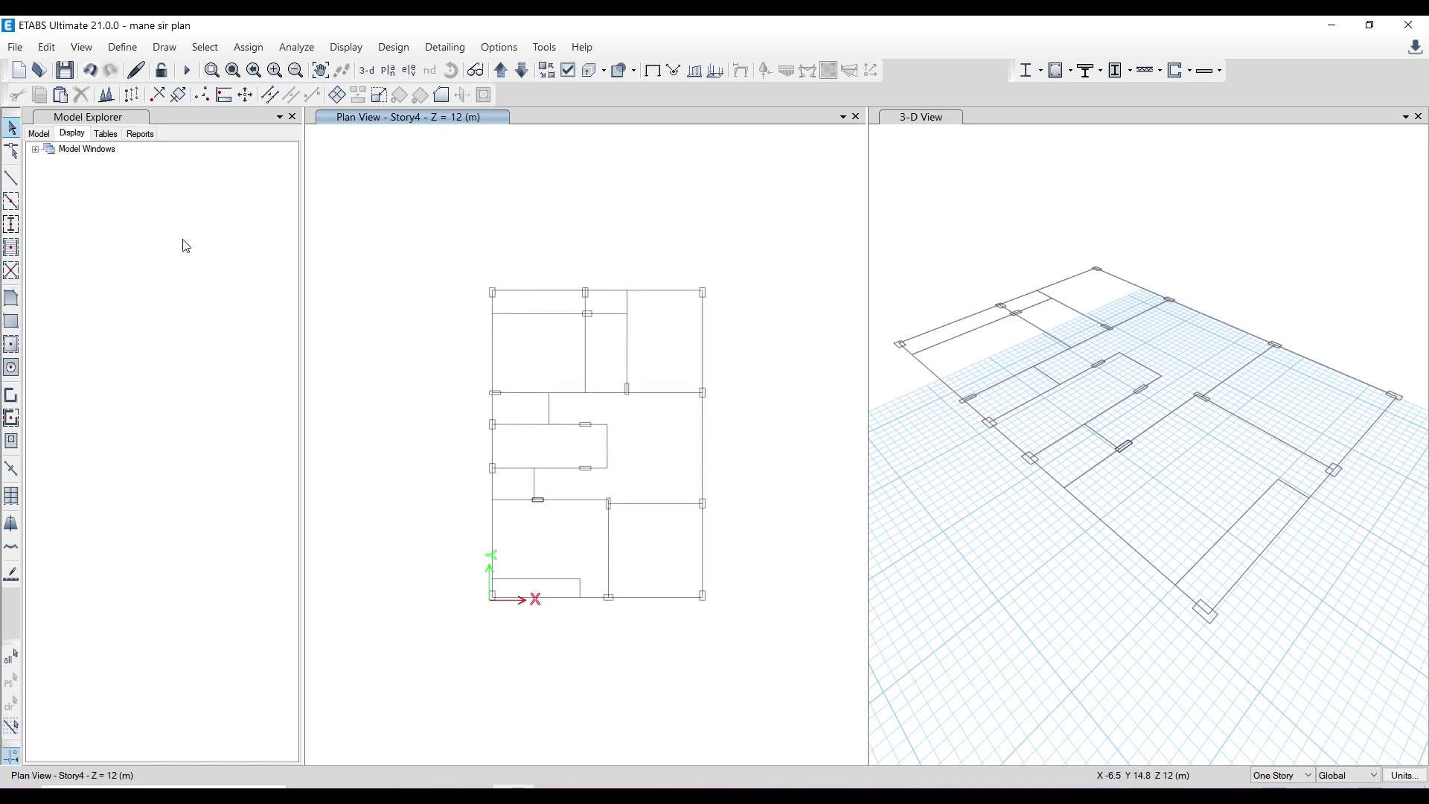
Draw a roughly 8.61 m beam along the plan's top edge on All Stories.
{"action": "left_click", "coordinate": [16, 185]}
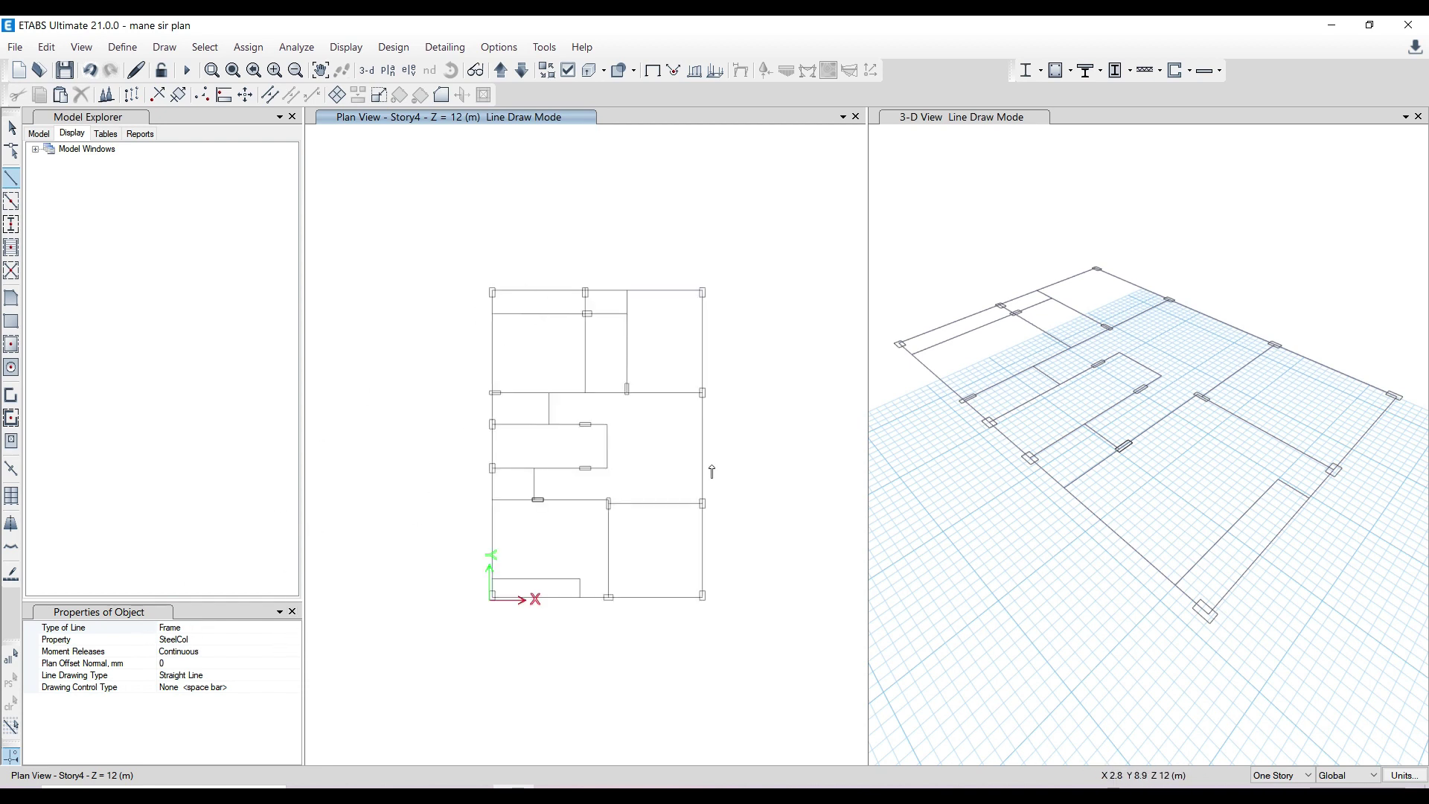
{"action": "left_click", "coordinate": [1291, 775]}
{"action": "left_click", "coordinate": [1280, 785]}
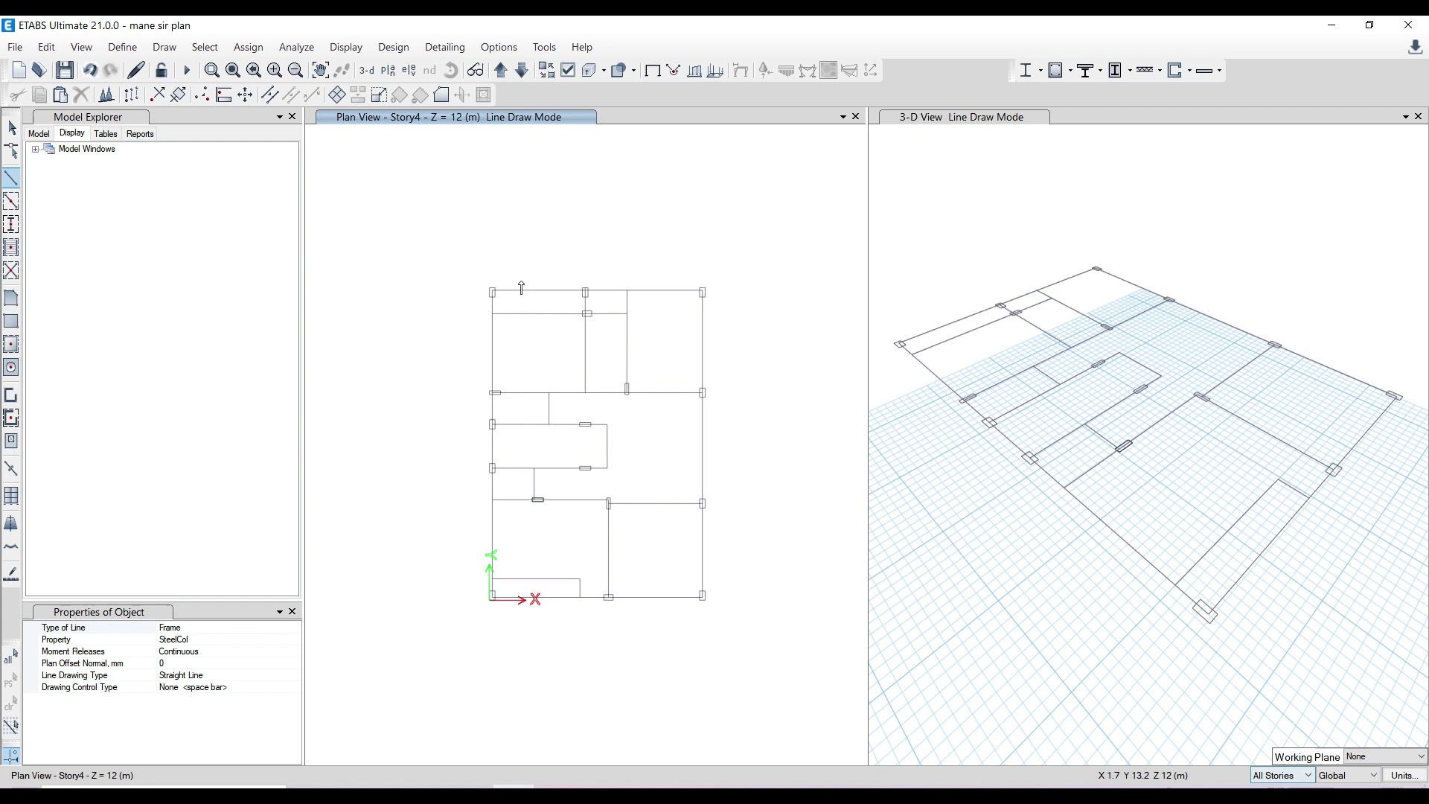
{"action": "left_click", "coordinate": [703, 289]}
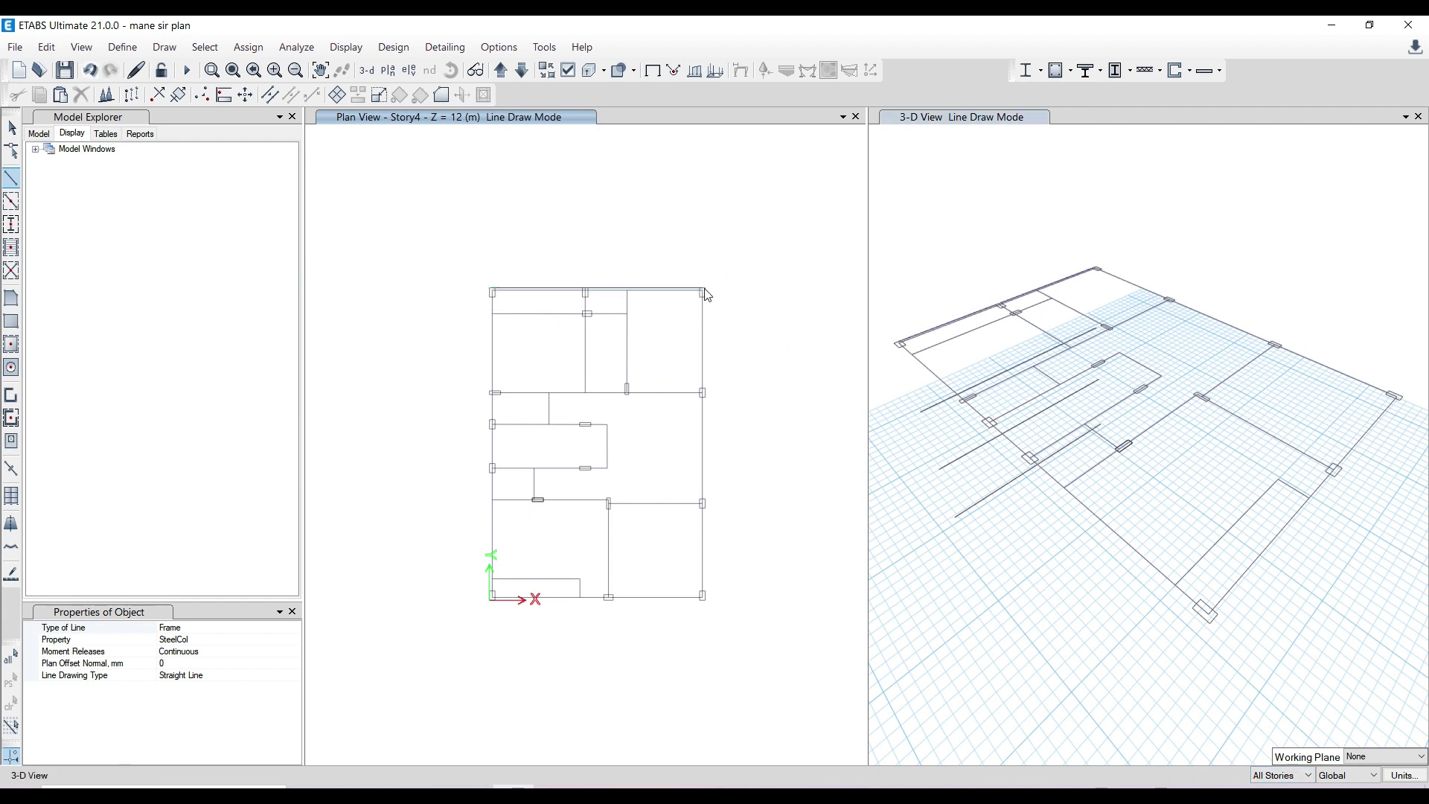
{"action": "key", "text": "Escape"}
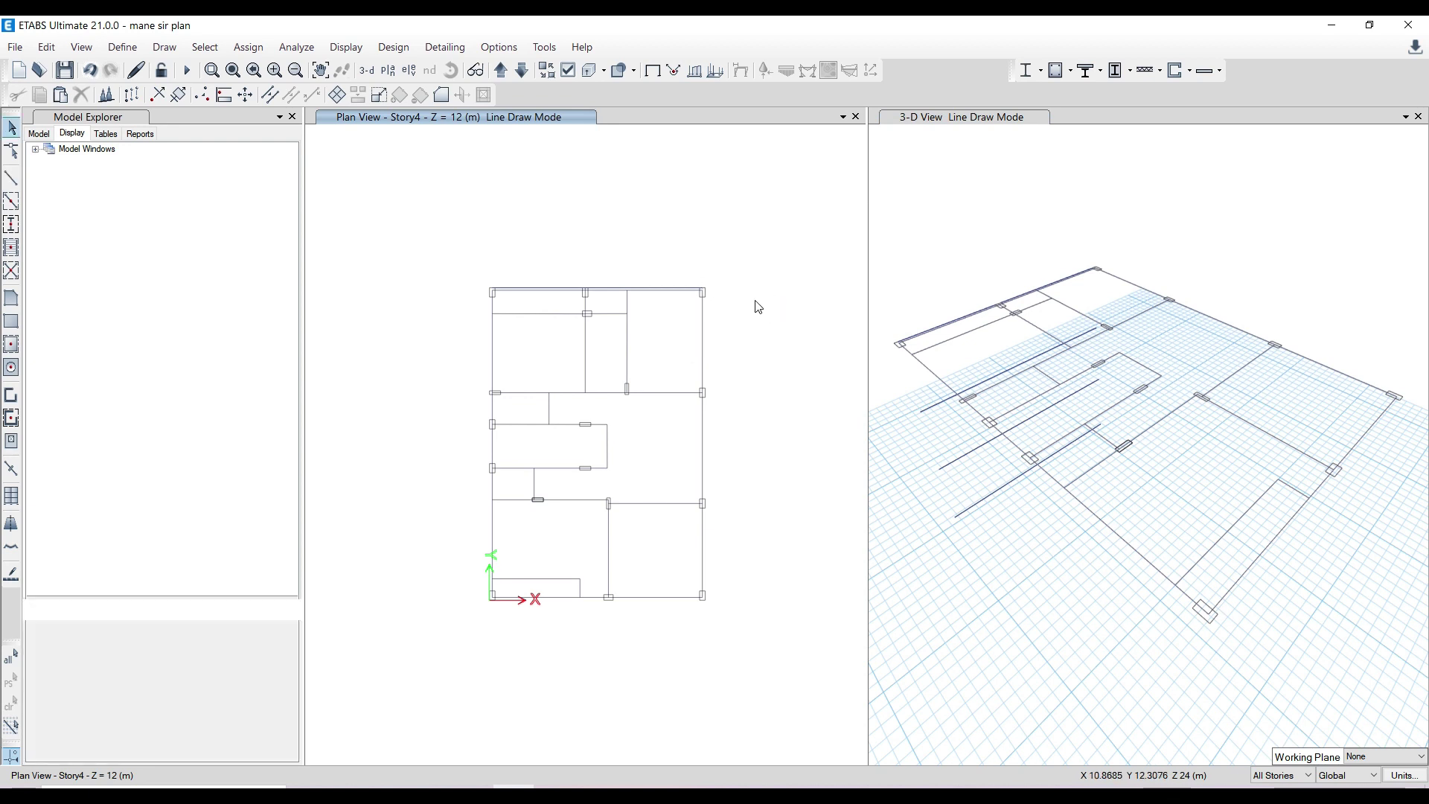
Draw a beam along the middle wall line through the snapped point to the right-side column.
{"action": "scroll", "coordinate": [503, 294], "scroll_direction": "up", "scroll_amount": 2}
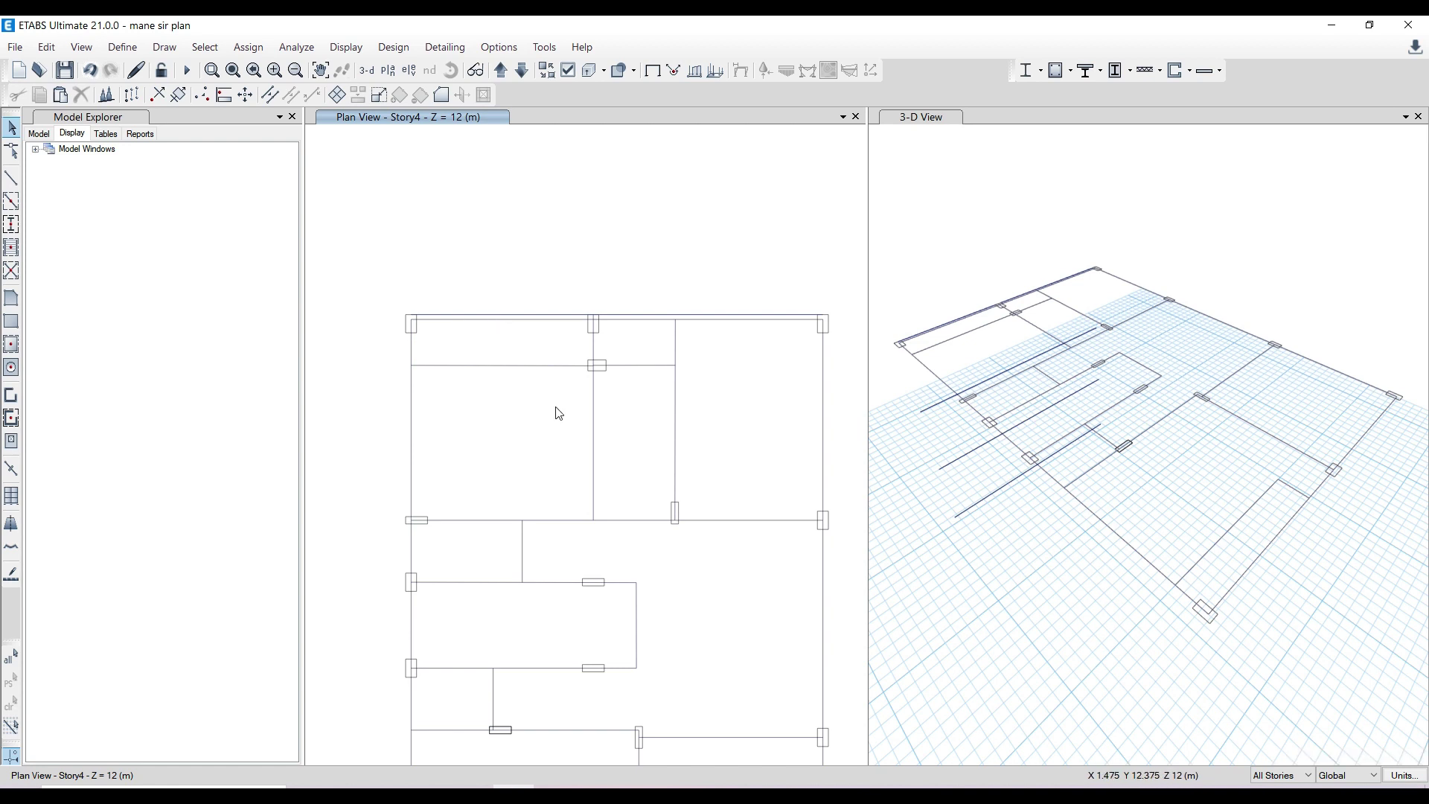
{"action": "left_click", "coordinate": [562, 521]}
{"action": "left_click", "coordinate": [11, 182]}
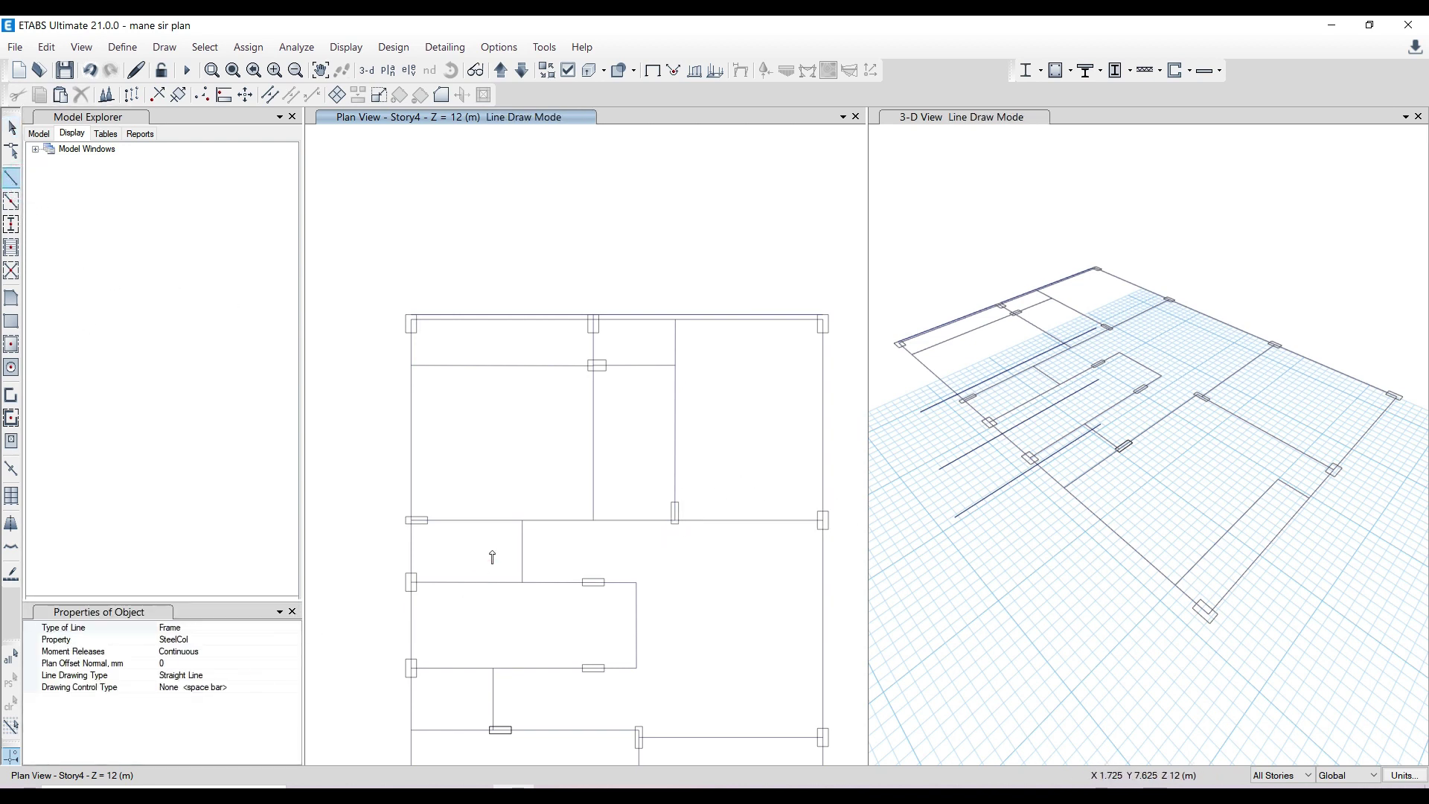
{"action": "scroll", "coordinate": [412, 524], "scroll_direction": "up", "scroll_amount": 4}
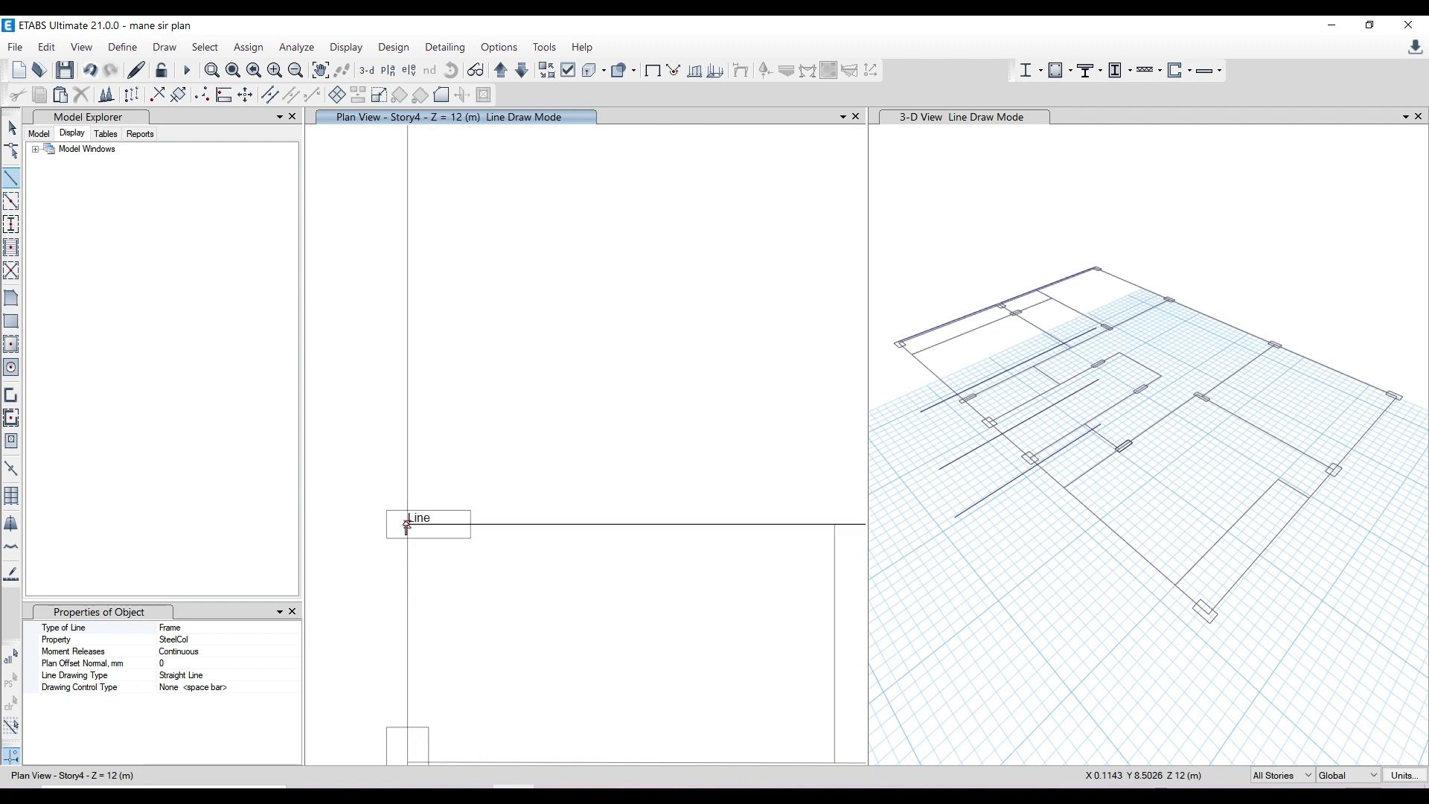
{"action": "left_click", "coordinate": [407, 525]}
{"action": "scroll", "coordinate": [406, 514], "scroll_direction": "down", "scroll_amount": 4}
{"action": "scroll", "coordinate": [633, 566], "scroll_direction": "up", "scroll_amount": 4}
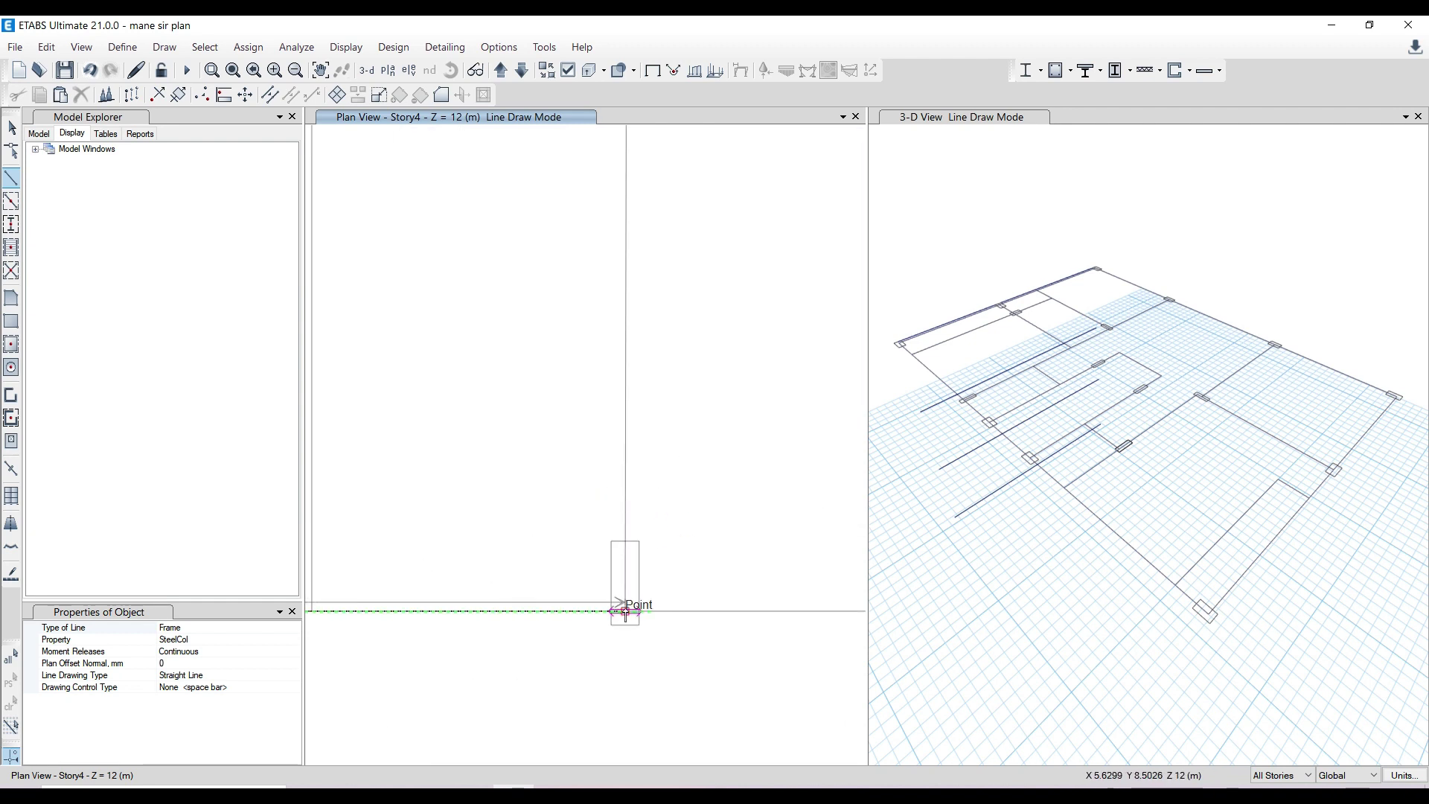
{"action": "left_click", "coordinate": [626, 612]}
{"action": "scroll", "coordinate": [674, 417], "scroll_direction": "down", "scroll_amount": 4}
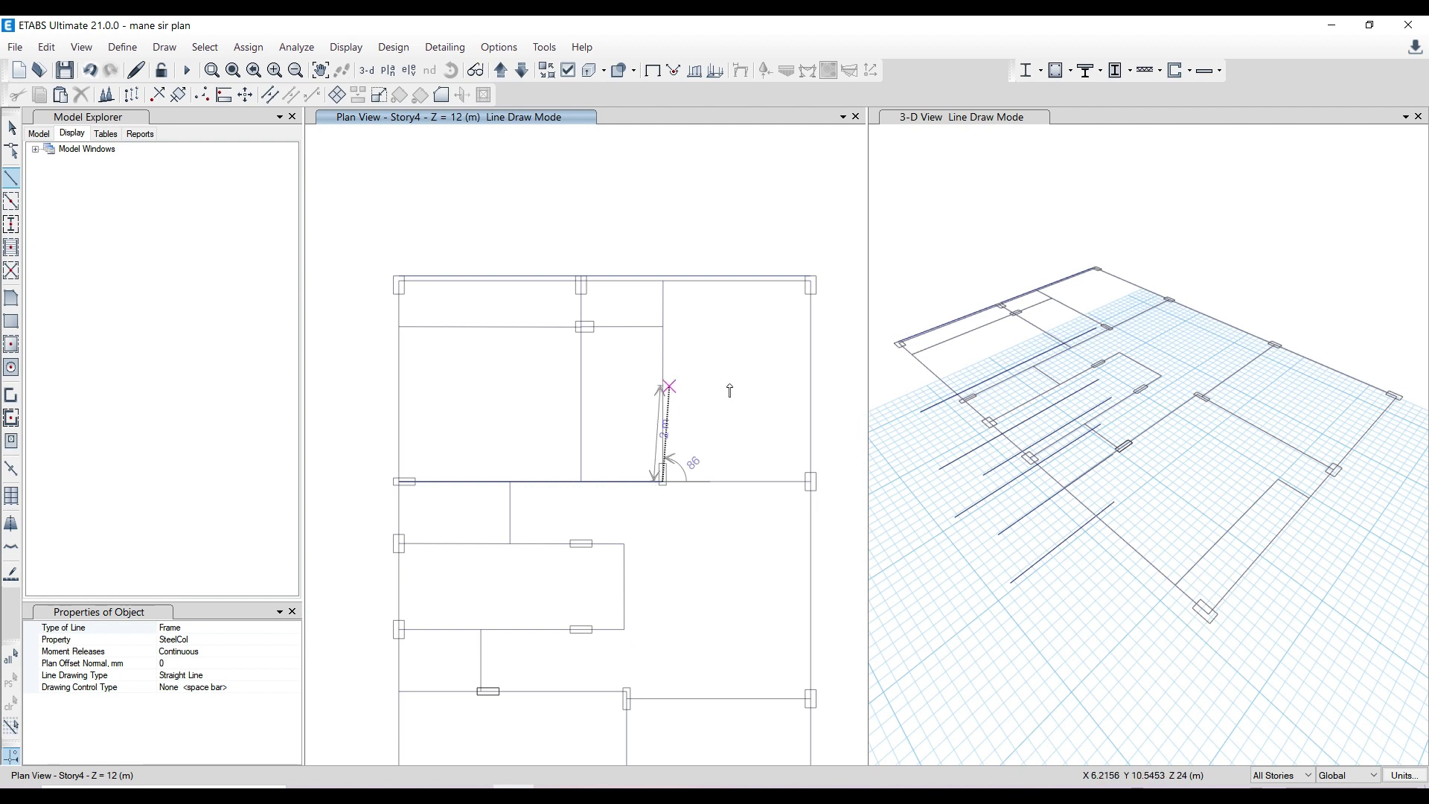
{"action": "scroll", "coordinate": [670, 394], "scroll_direction": "up", "scroll_amount": 2}
{"action": "left_click", "coordinate": [787, 509]}
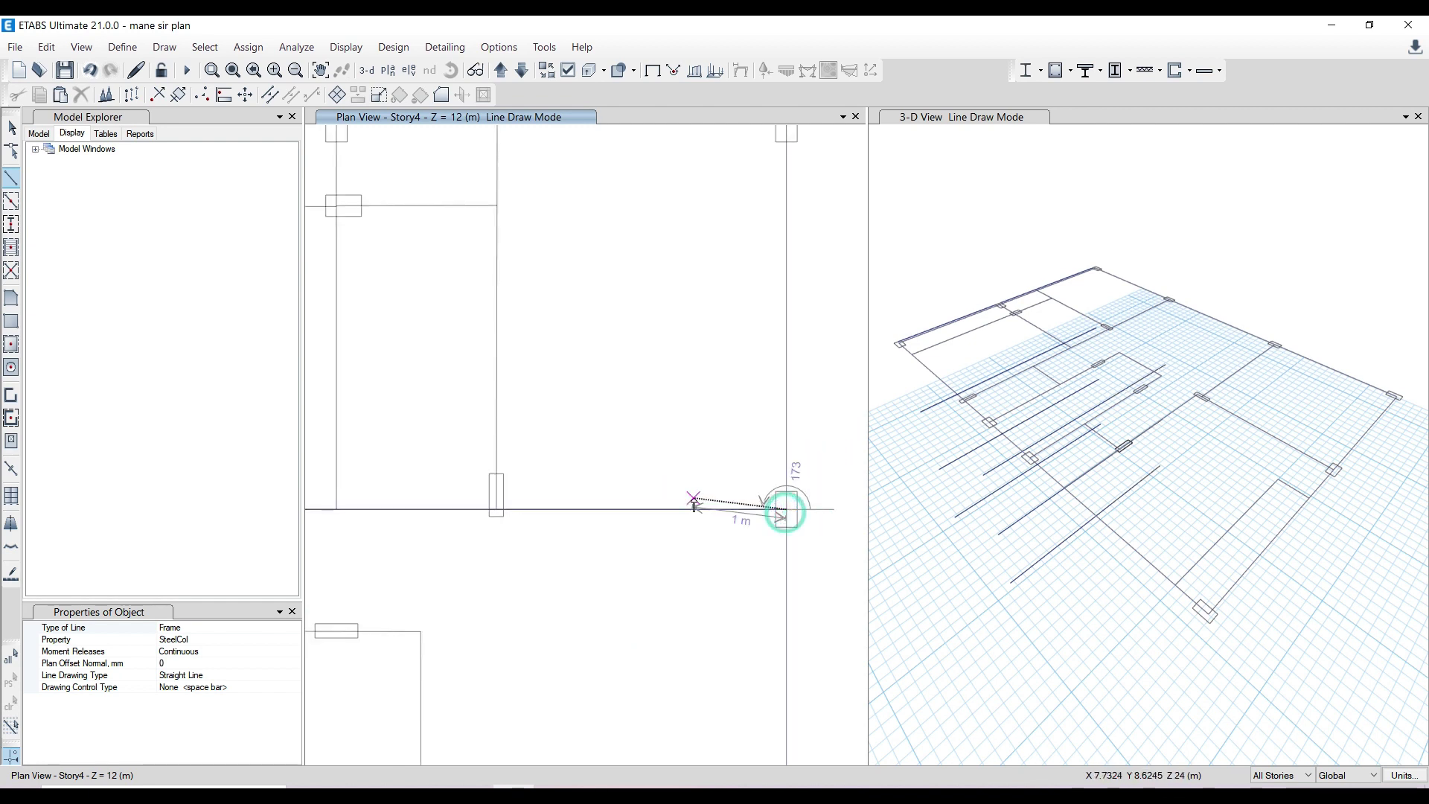
{"action": "key", "text": "Escape"}
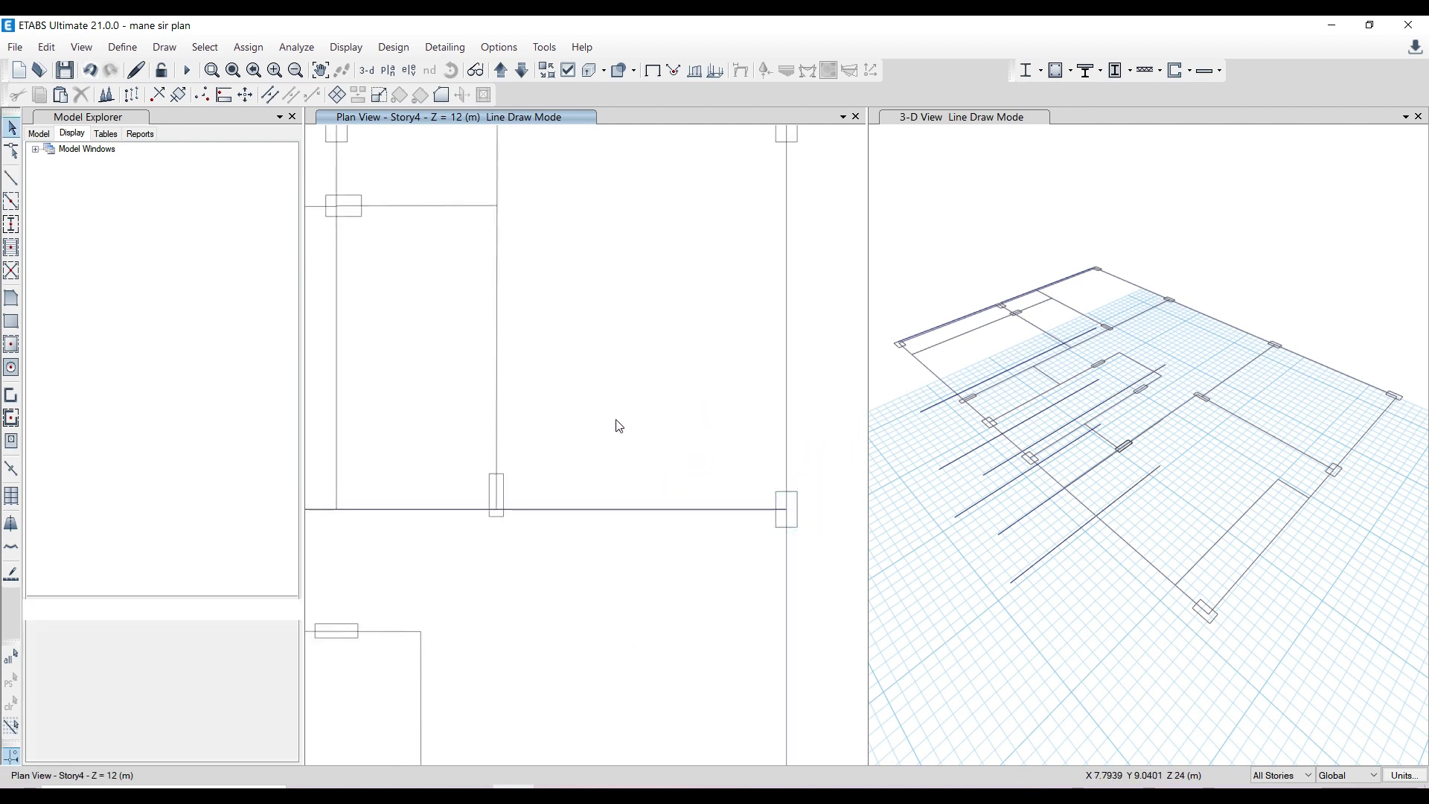
{"action": "scroll", "coordinate": [598, 421], "scroll_direction": "down", "scroll_amount": 2}
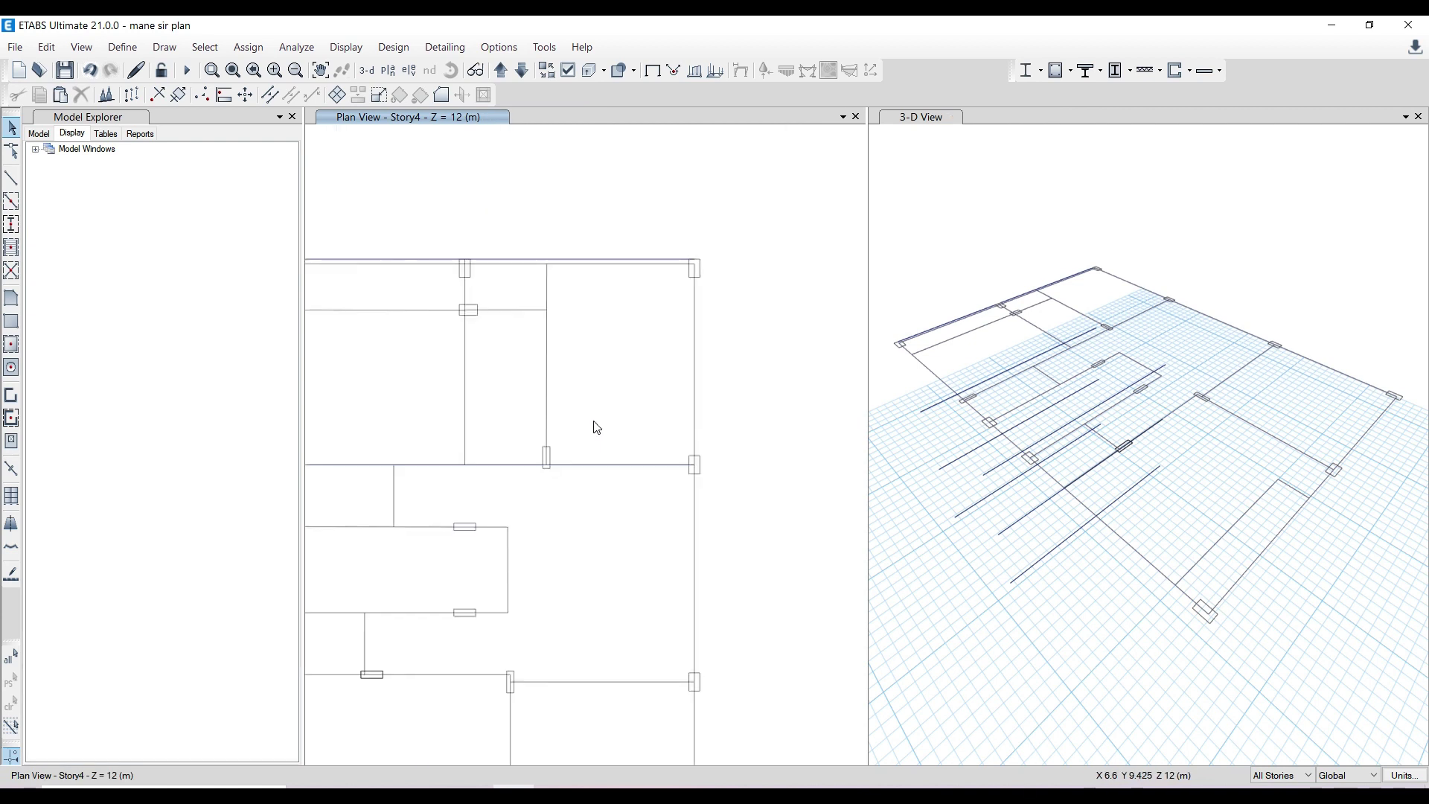
Set up Quick Draw Columns with the ConcCol section property.
{"action": "scroll", "coordinate": [599, 393], "scroll_direction": "up", "scroll_amount": 3}
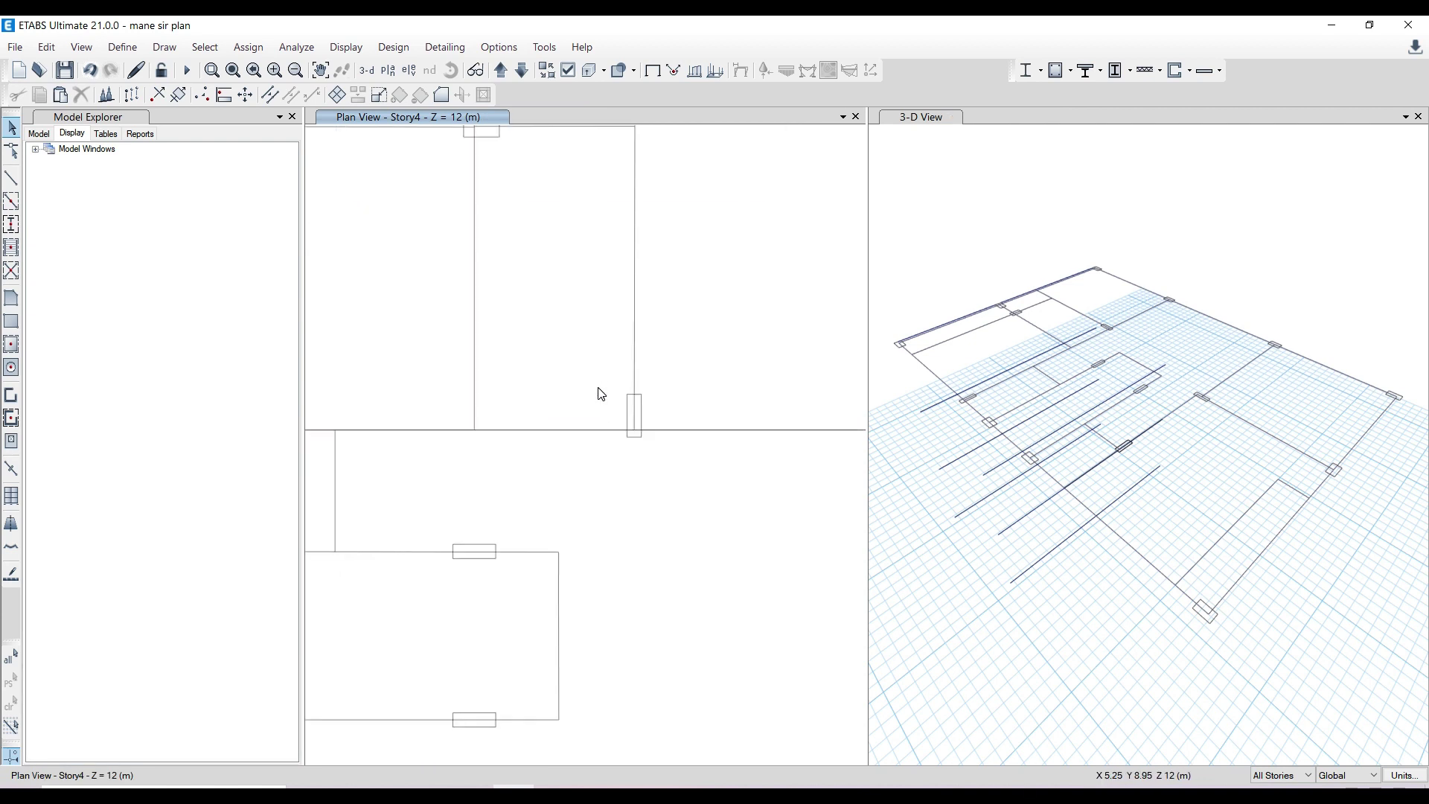
{"action": "scroll", "coordinate": [634, 426], "scroll_direction": "down", "scroll_amount": 2}
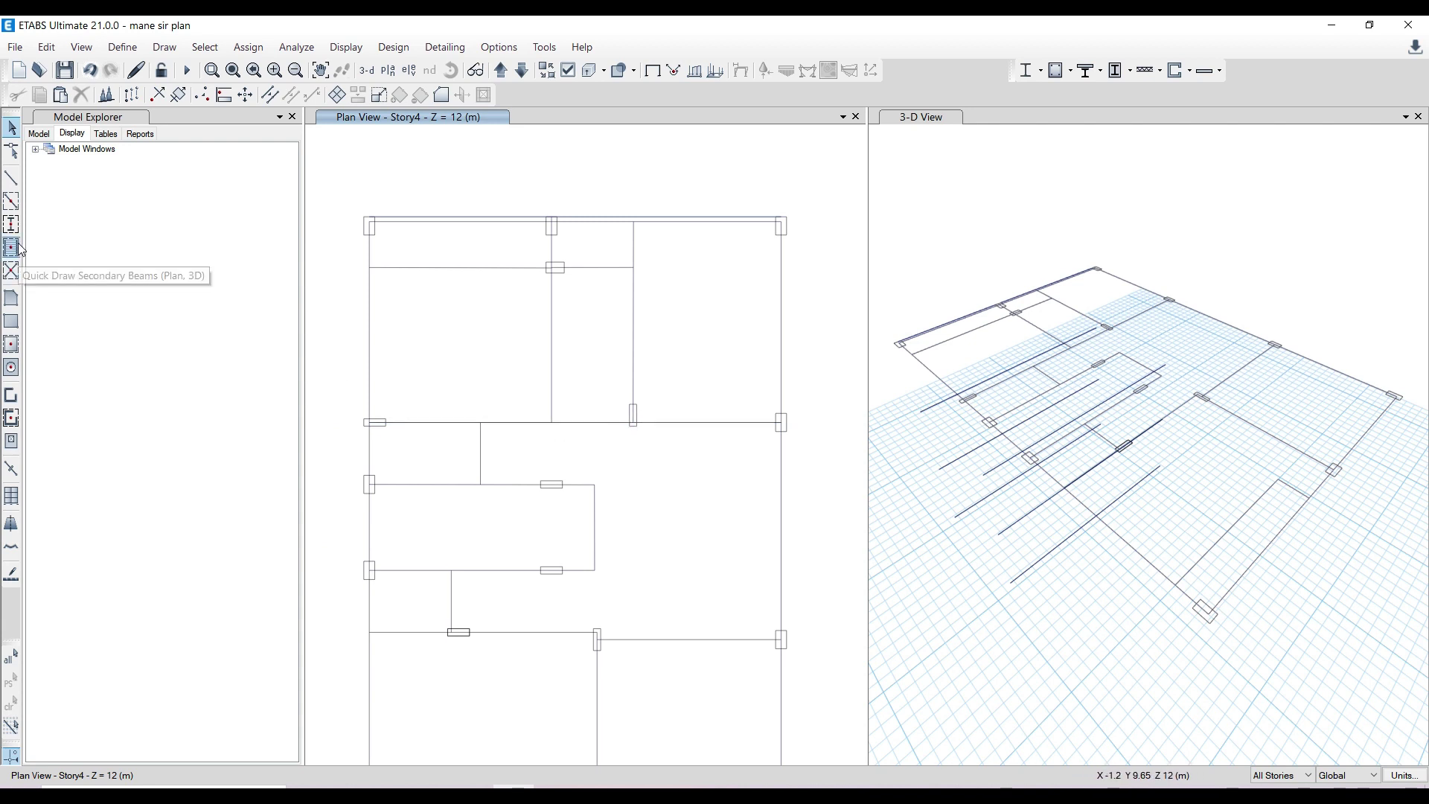
{"action": "left_click", "coordinate": [12, 224]}
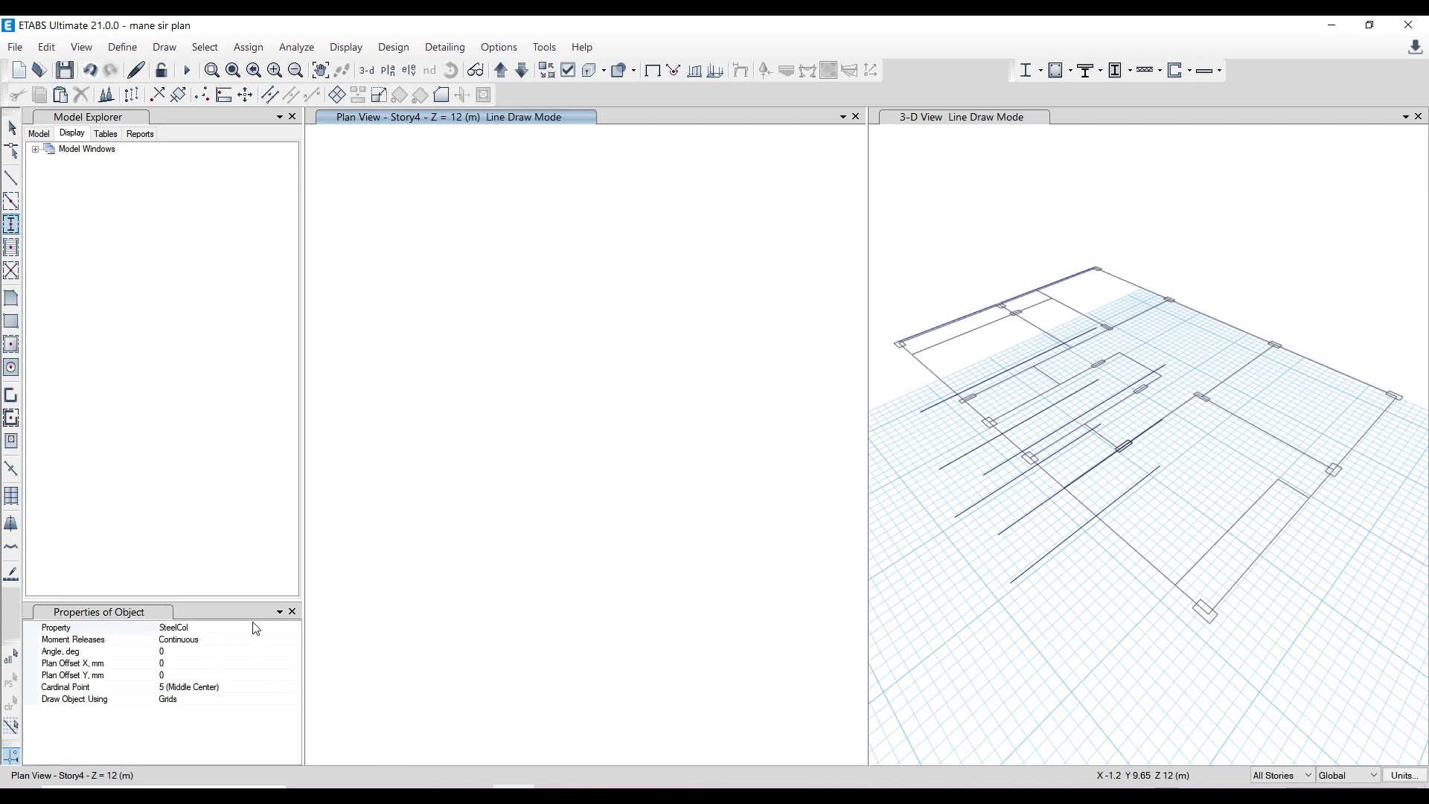
{"action": "left_click", "coordinate": [295, 629]}
{"action": "left_click", "coordinate": [207, 650]}
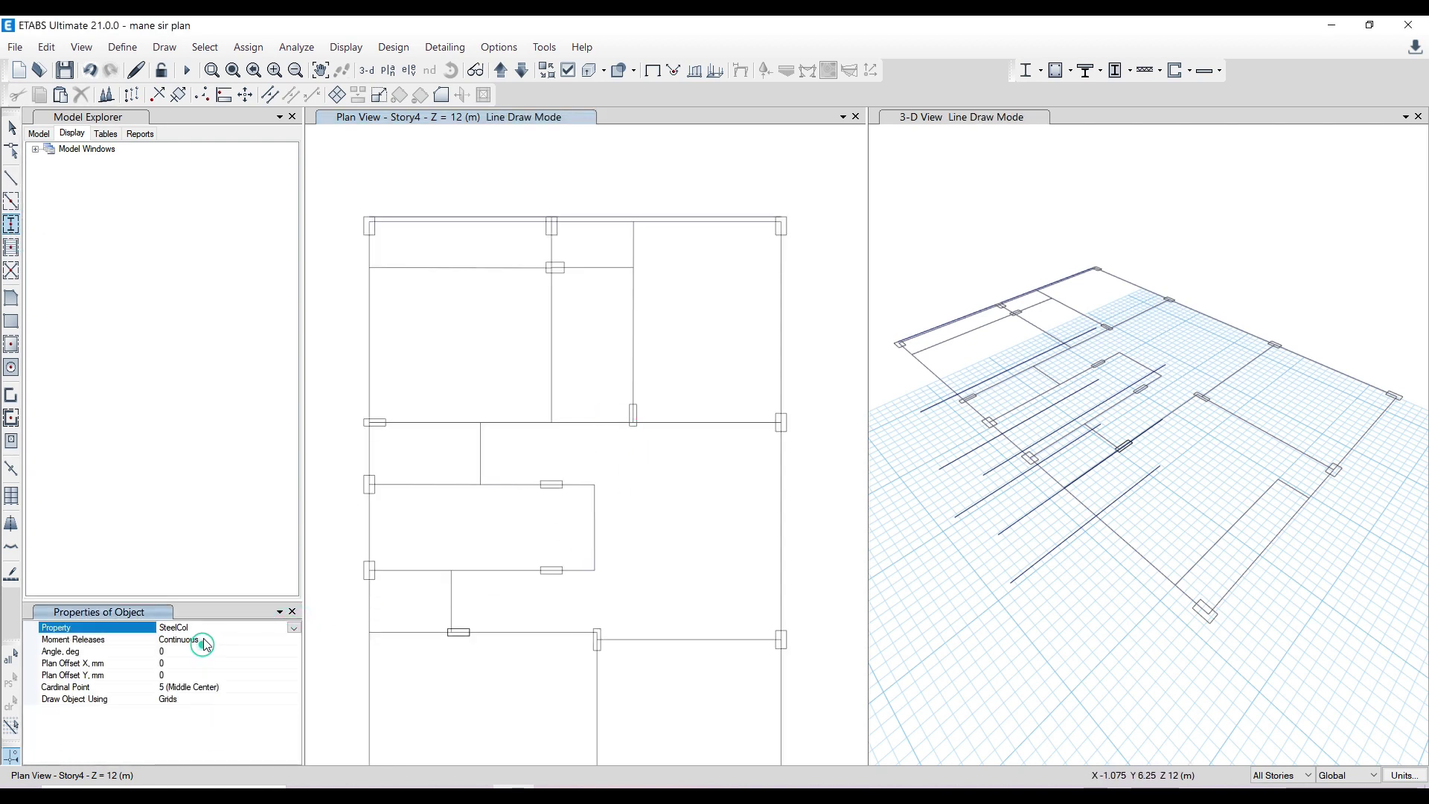
{"action": "left_click", "coordinate": [293, 630]}
{"action": "left_click", "coordinate": [224, 661]}
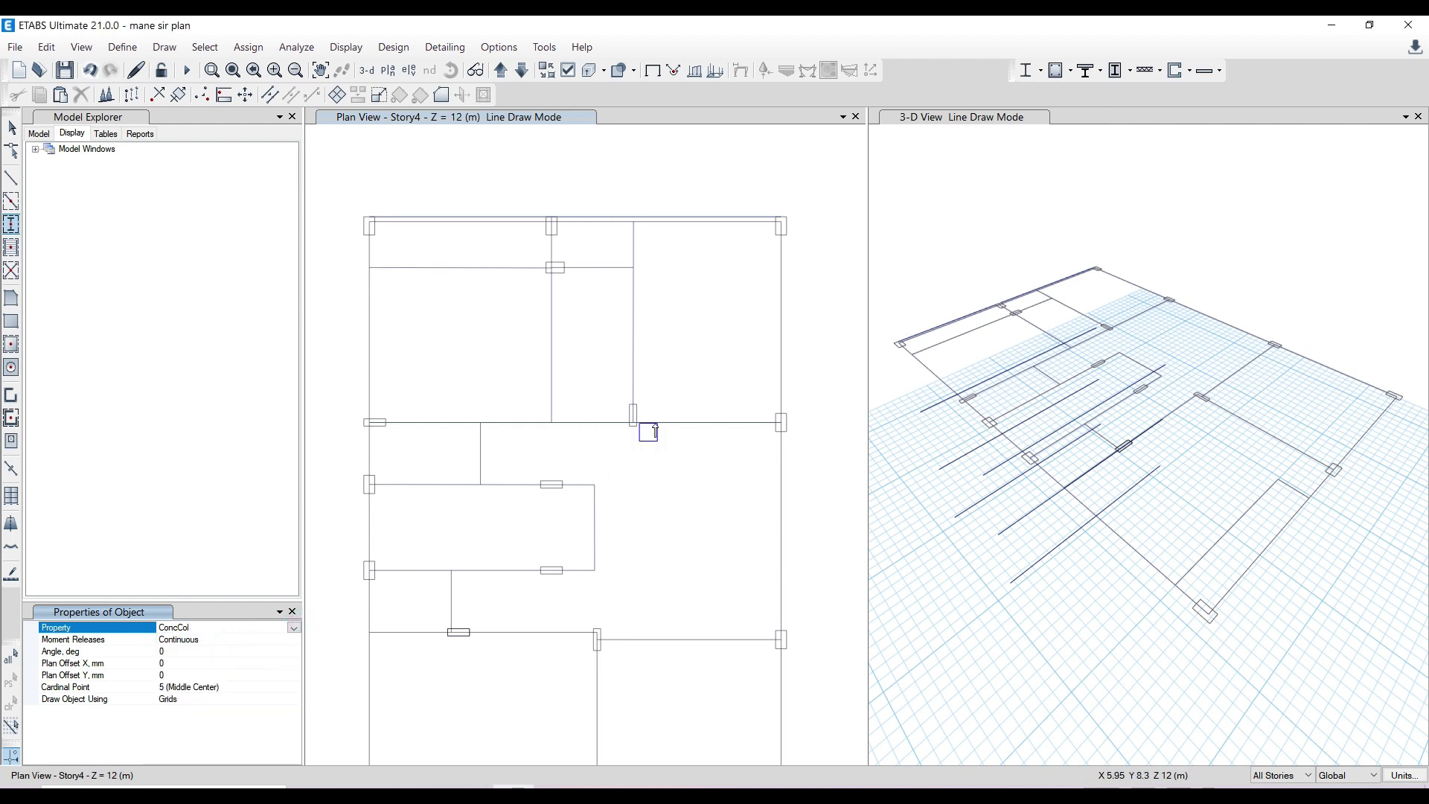
Place one ConcCol column where the interior wall meets the middle frame line.
{"action": "scroll", "coordinate": [636, 422], "scroll_direction": "up", "scroll_amount": 3}
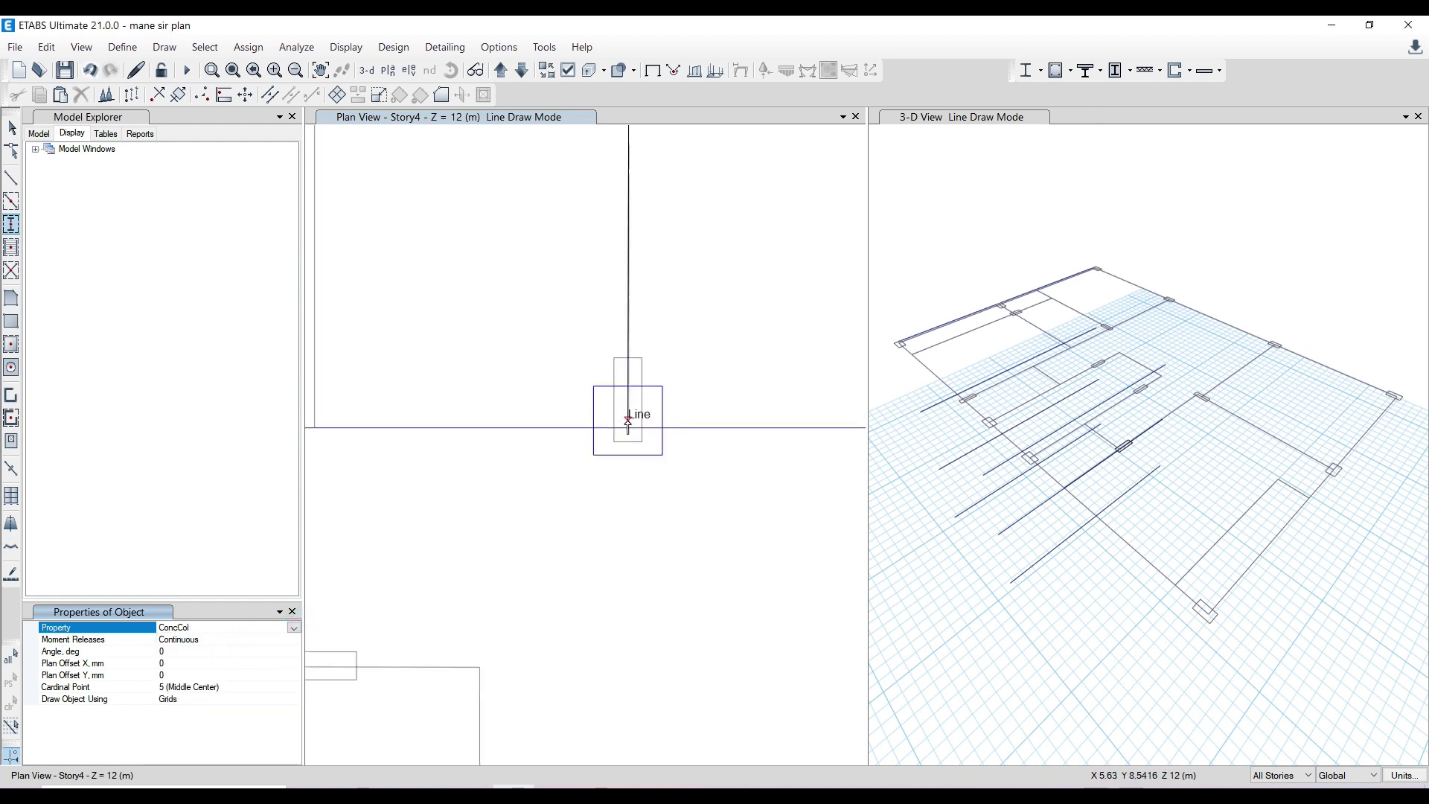
{"action": "left_click", "coordinate": [634, 422]}
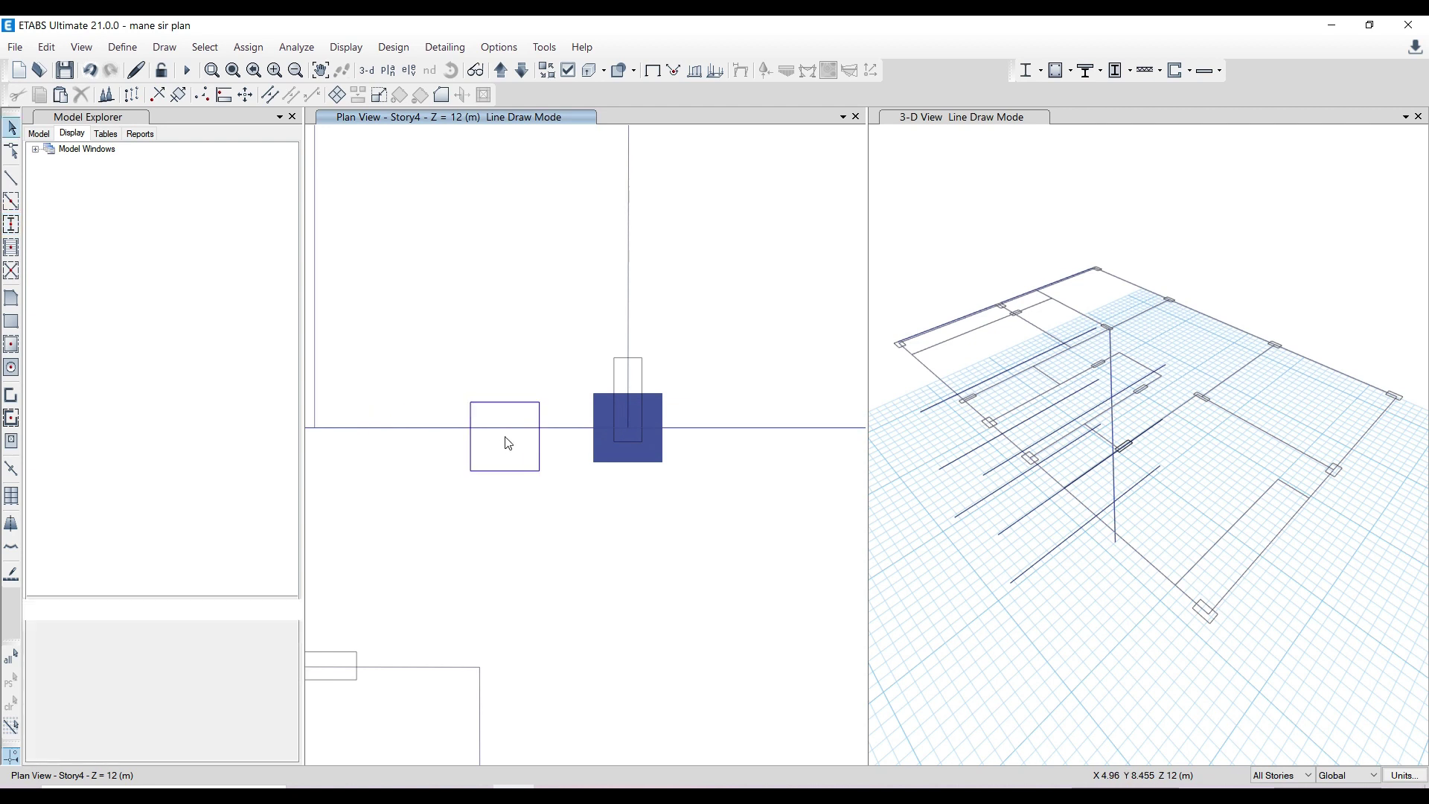
{"action": "key", "text": "Escape"}
{"action": "scroll", "coordinate": [587, 418], "scroll_direction": "down", "scroll_amount": 2}
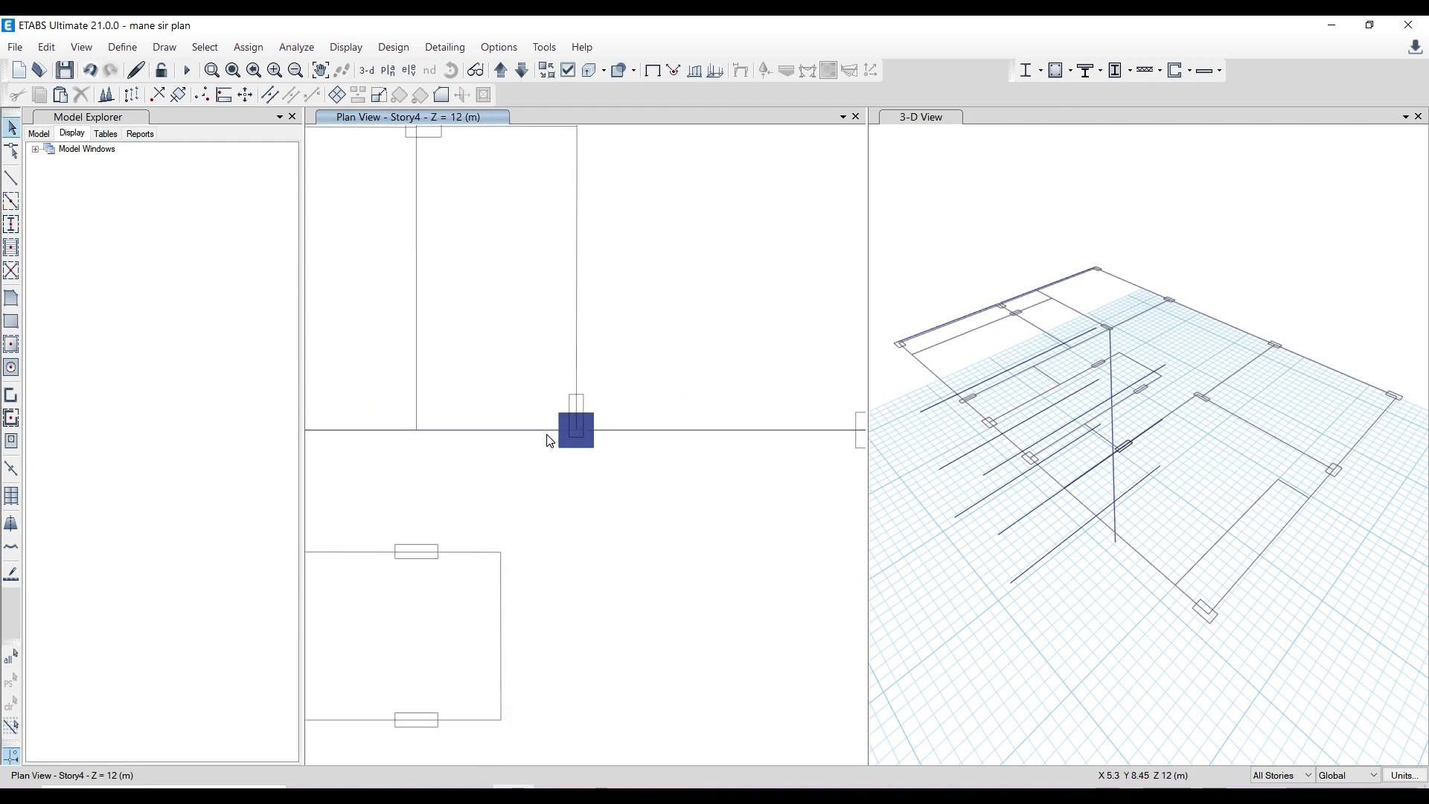
{"action": "scroll", "coordinate": [573, 442], "scroll_direction": "down", "scroll_amount": 2}
{"action": "scroll", "coordinate": [567, 435], "scroll_direction": "up", "scroll_amount": 4}
{"action": "scroll", "coordinate": [552, 417], "scroll_direction": "down", "scroll_amount": 4}
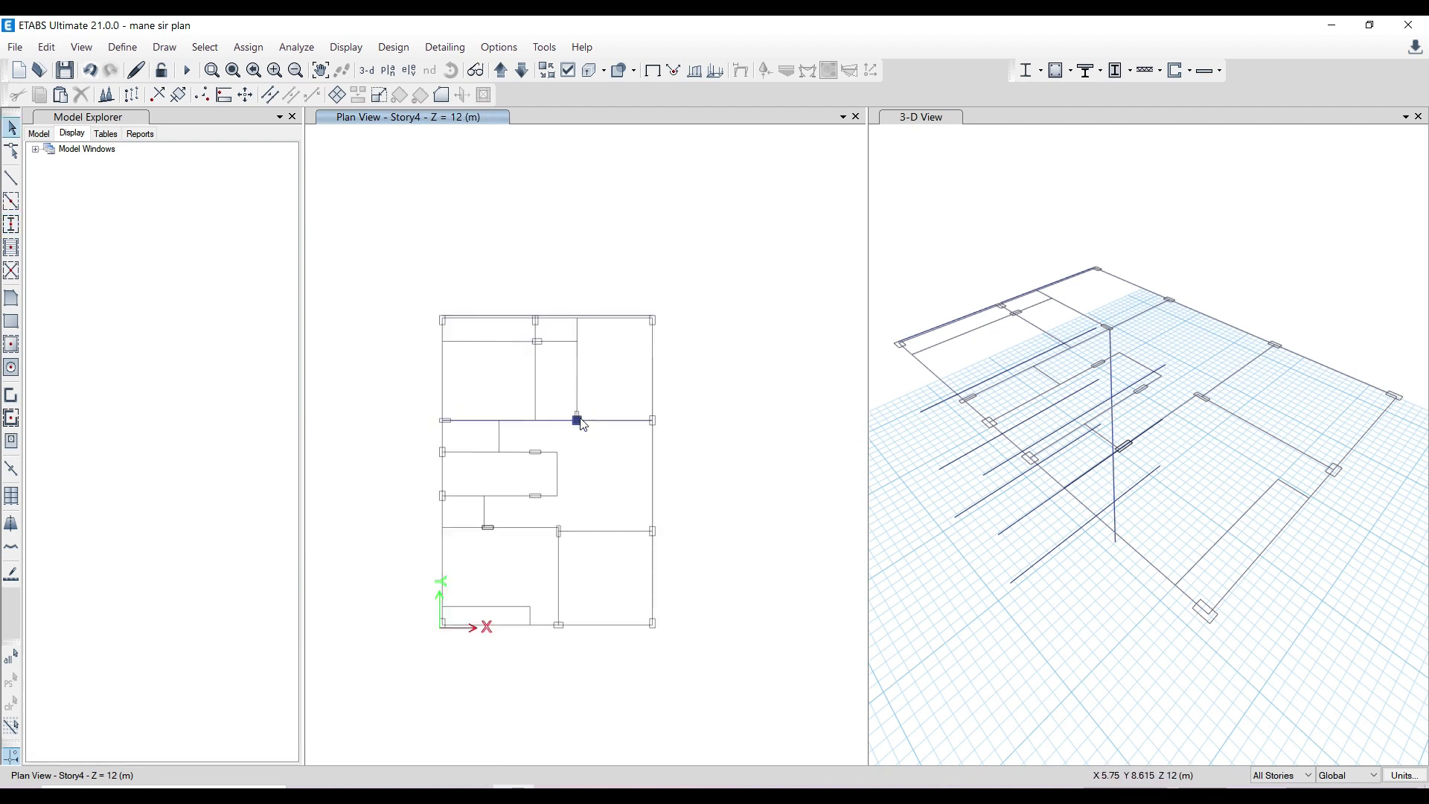
Enable all snap types with Select All in the Snap Options dialog.
{"action": "right_click", "coordinate": [702, 323]}
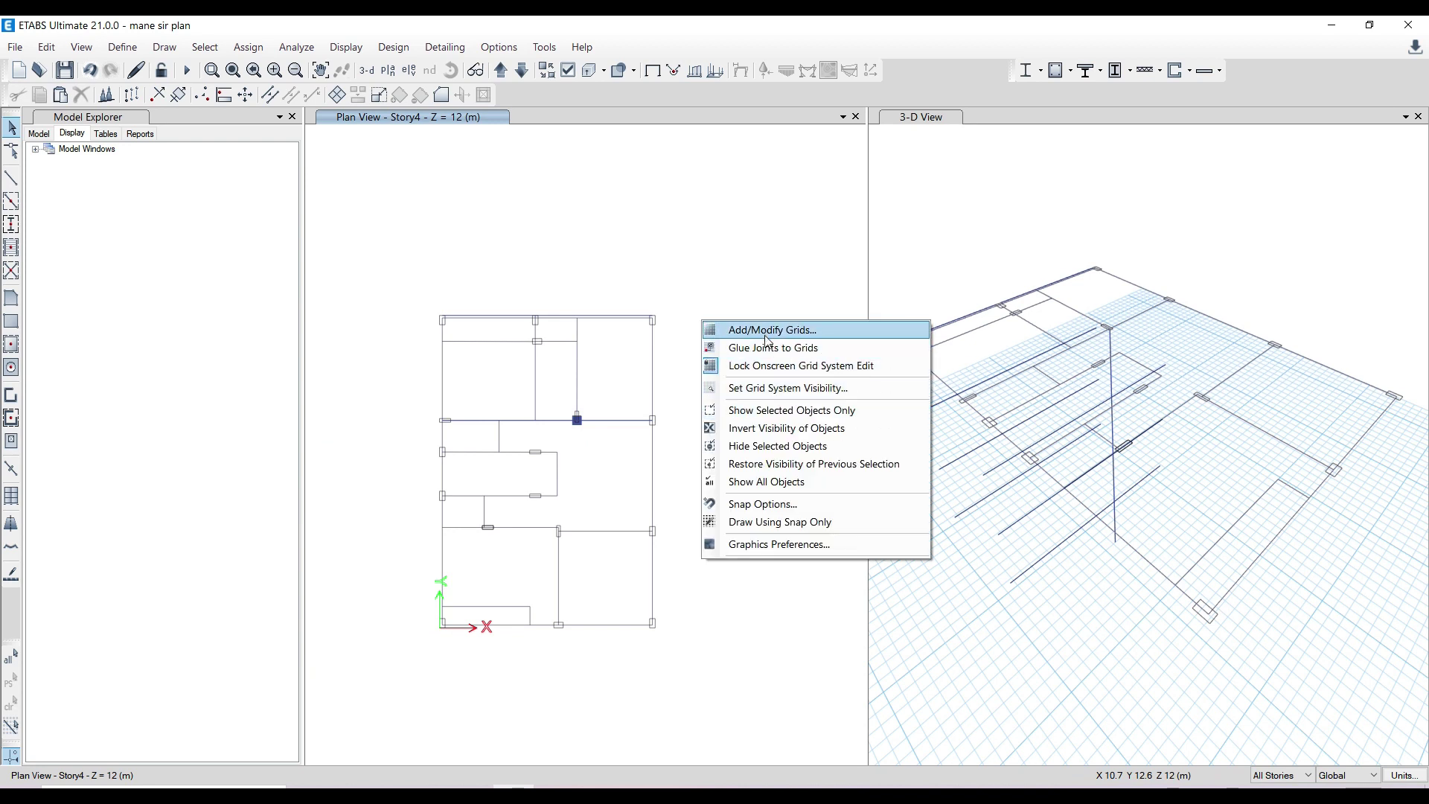
{"action": "left_click", "coordinate": [776, 506]}
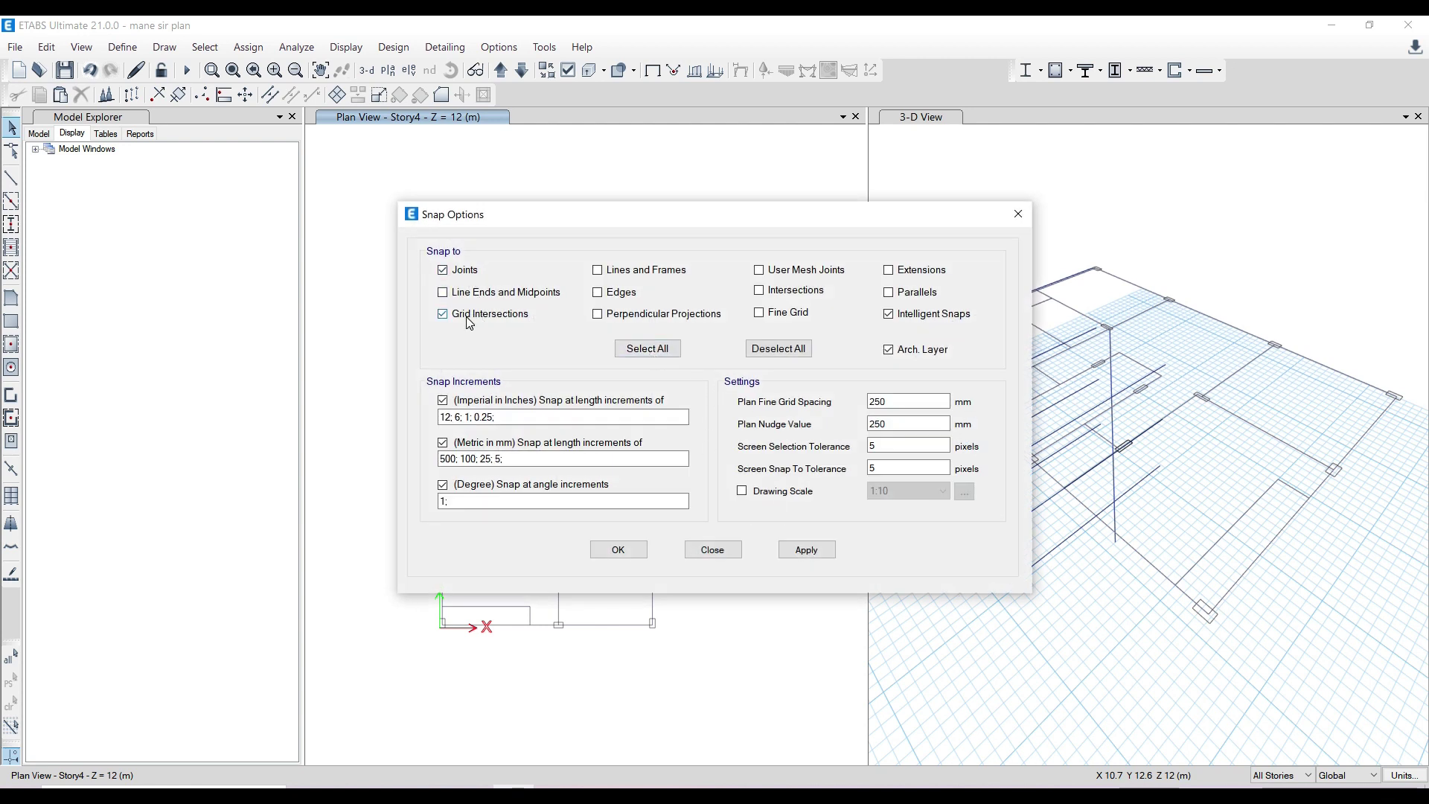
{"action": "left_click", "coordinate": [639, 357]}
{"action": "left_click", "coordinate": [640, 359]}
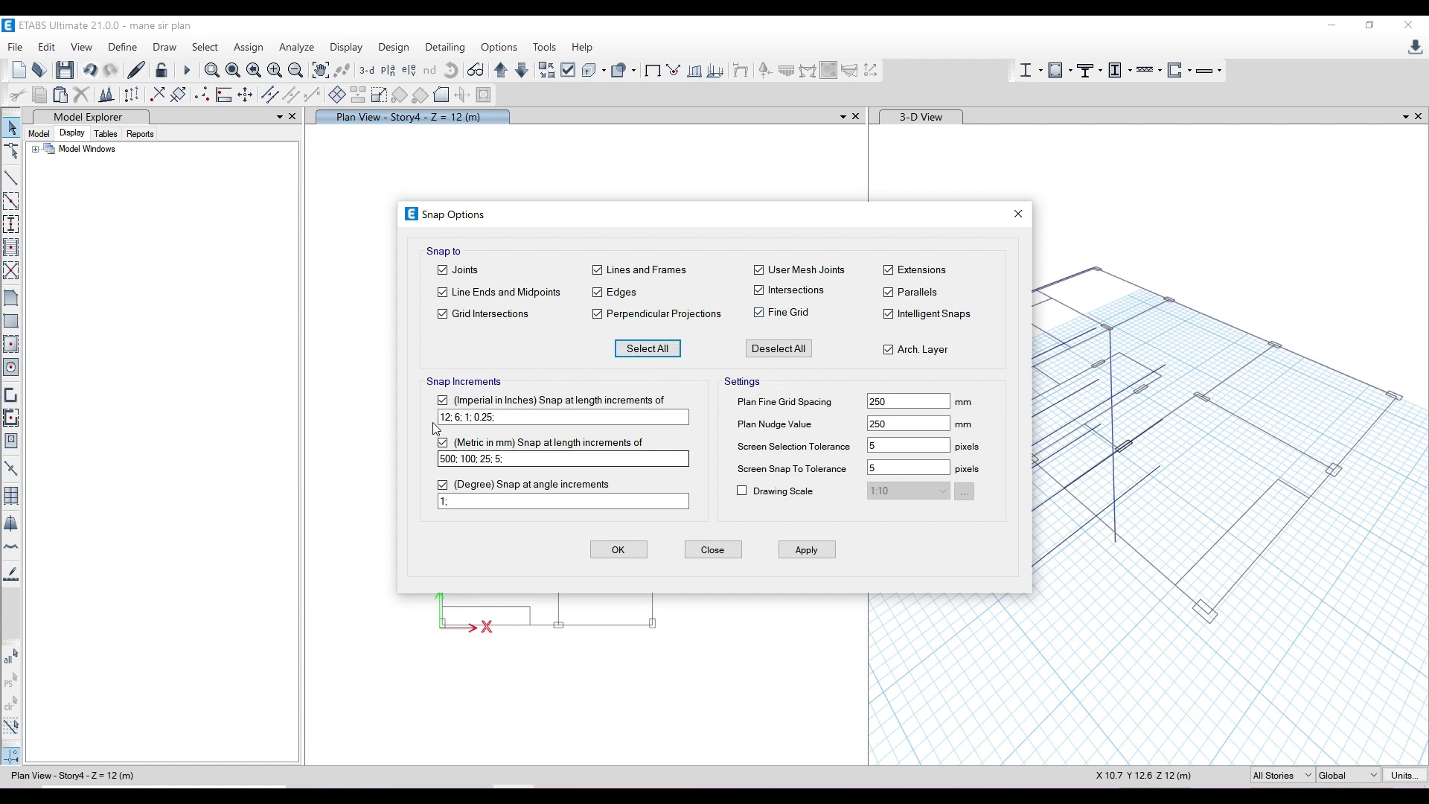
{"action": "left_click", "coordinate": [1017, 214]}
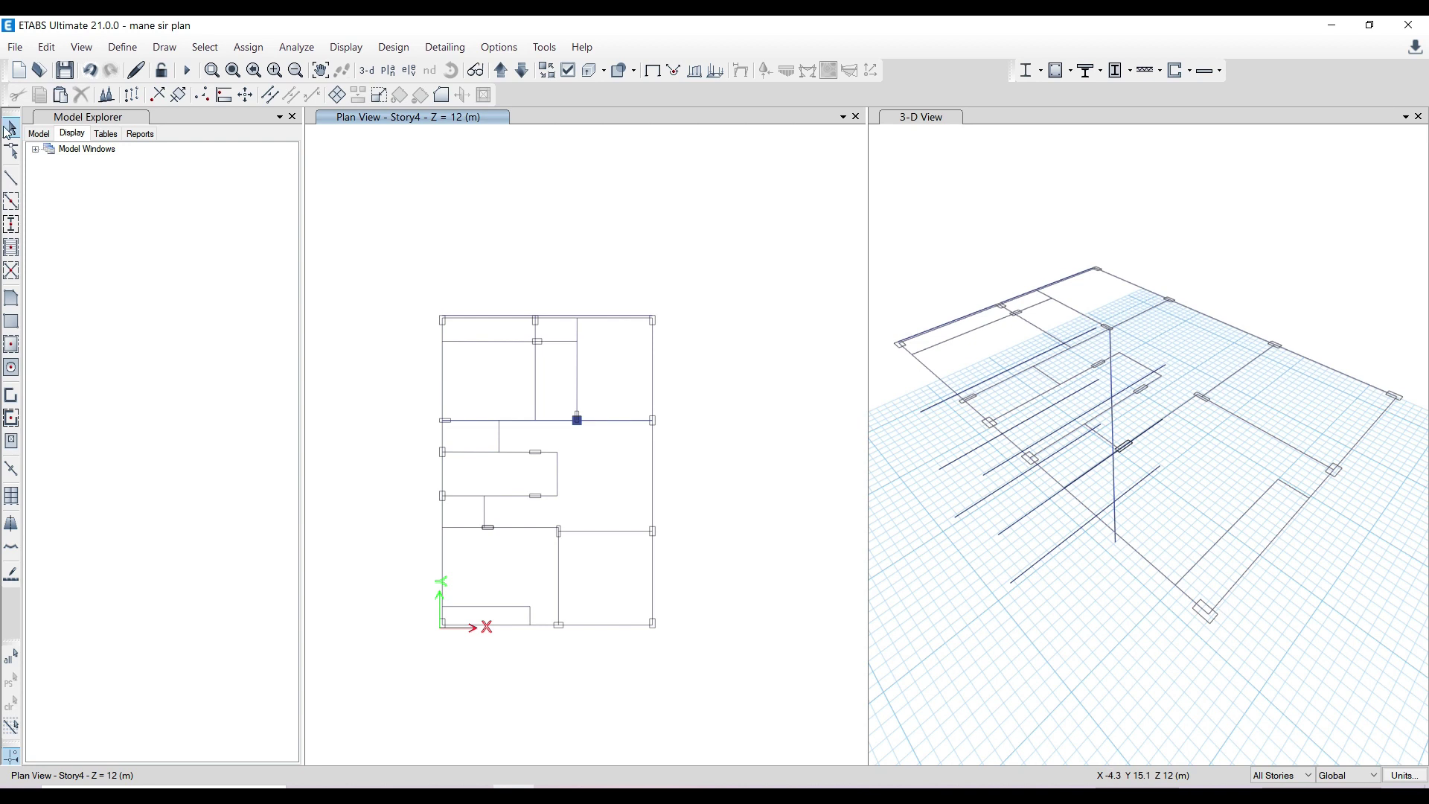
Launch File > Import > .DXF/.DWG File of Architectural Plan.
{"action": "left_click", "coordinate": [17, 46]}
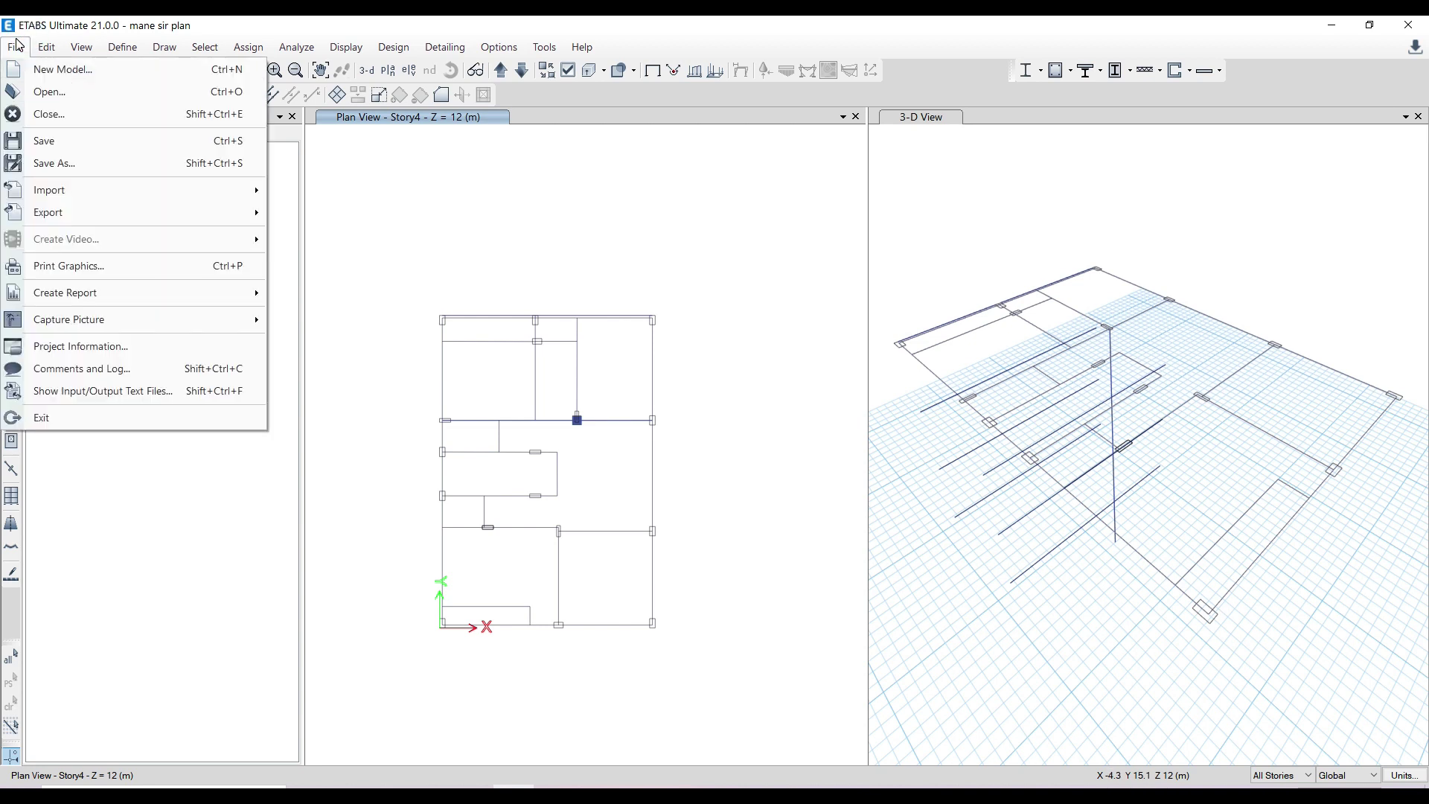
{"action": "mouse_move", "coordinate": [47, 195]}
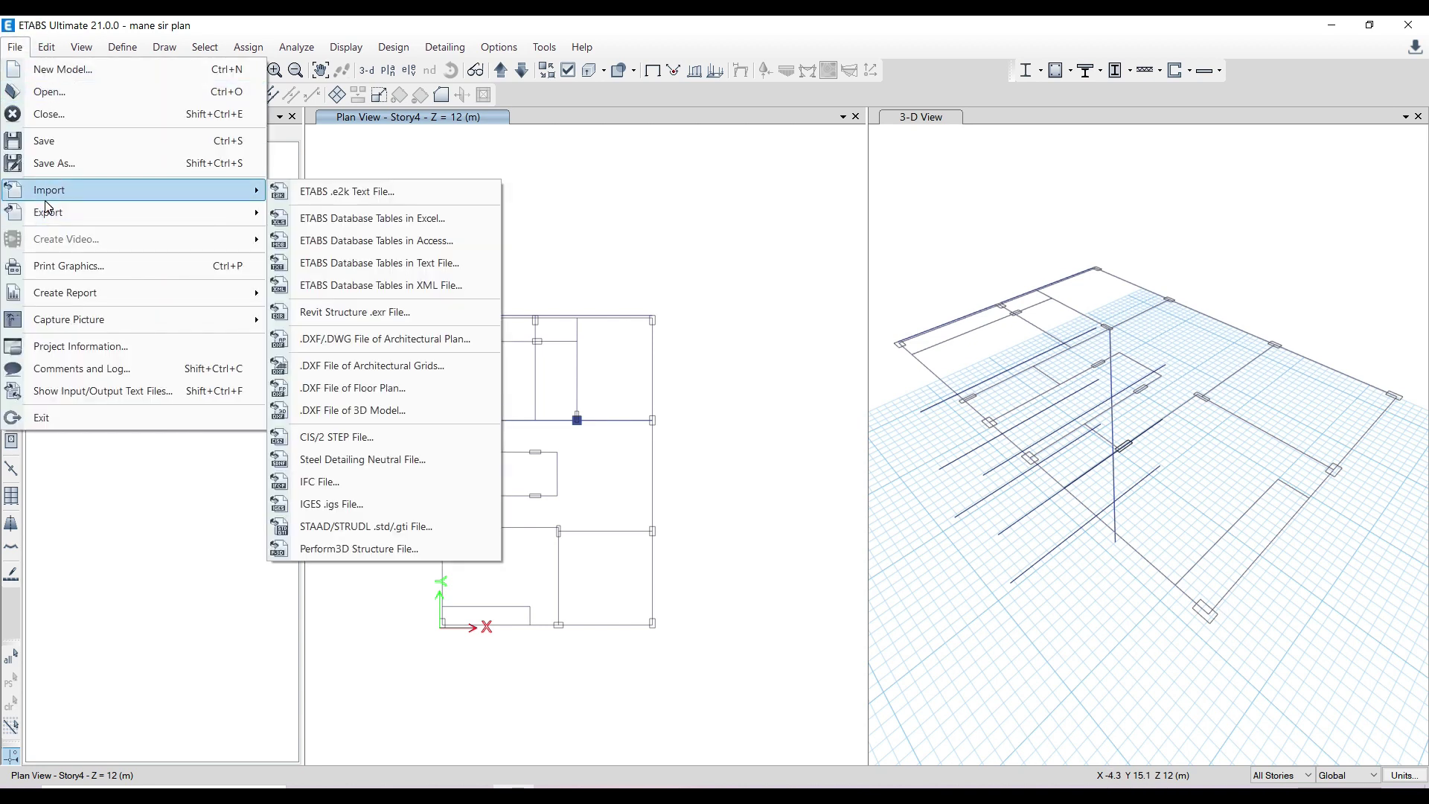
{"action": "left_click", "coordinate": [395, 336]}
In Batch Study Material, view the All Youtube Practise Files folder, then return to the main list.
{"action": "mouse_move", "coordinate": [424, 705]}
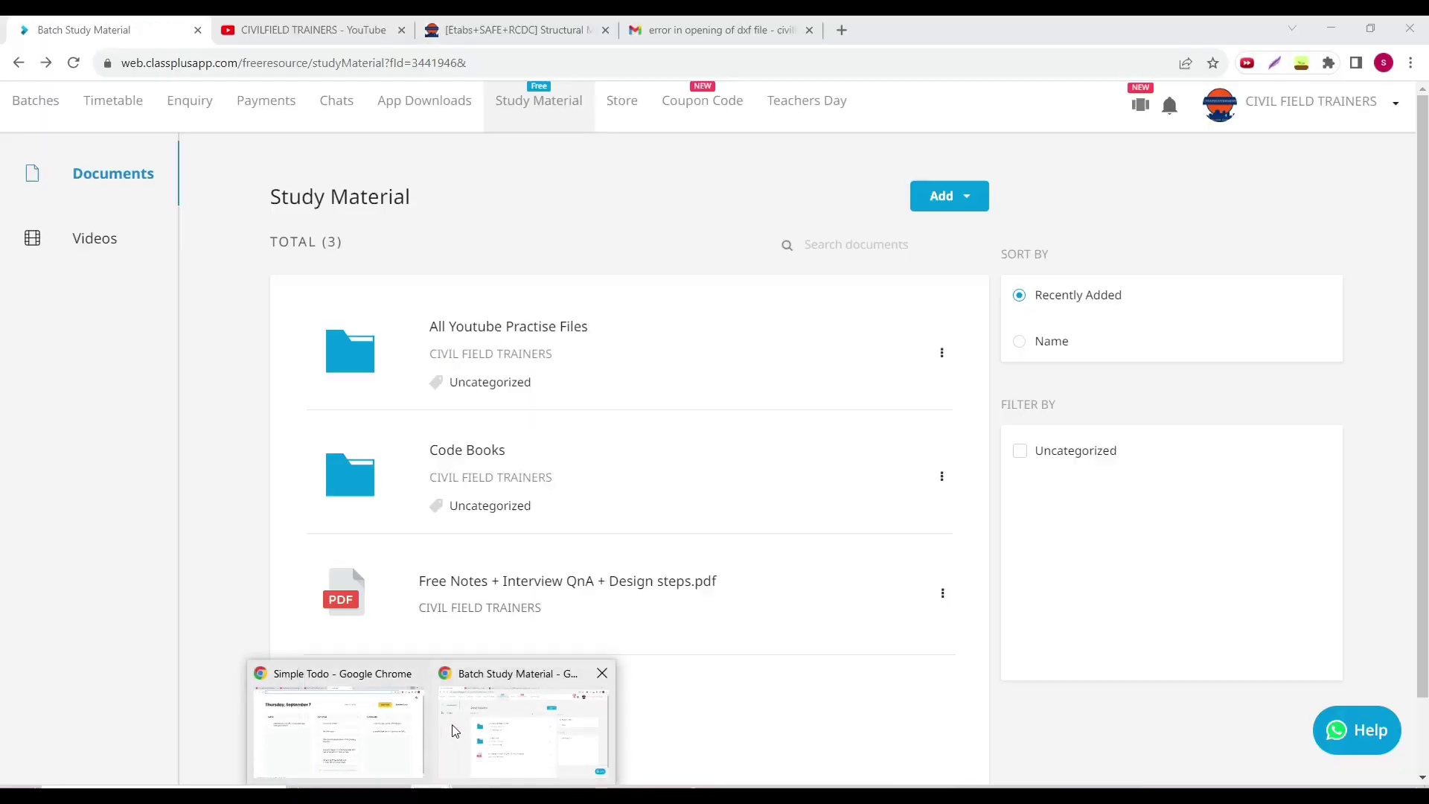
{"action": "left_click", "coordinate": [480, 726]}
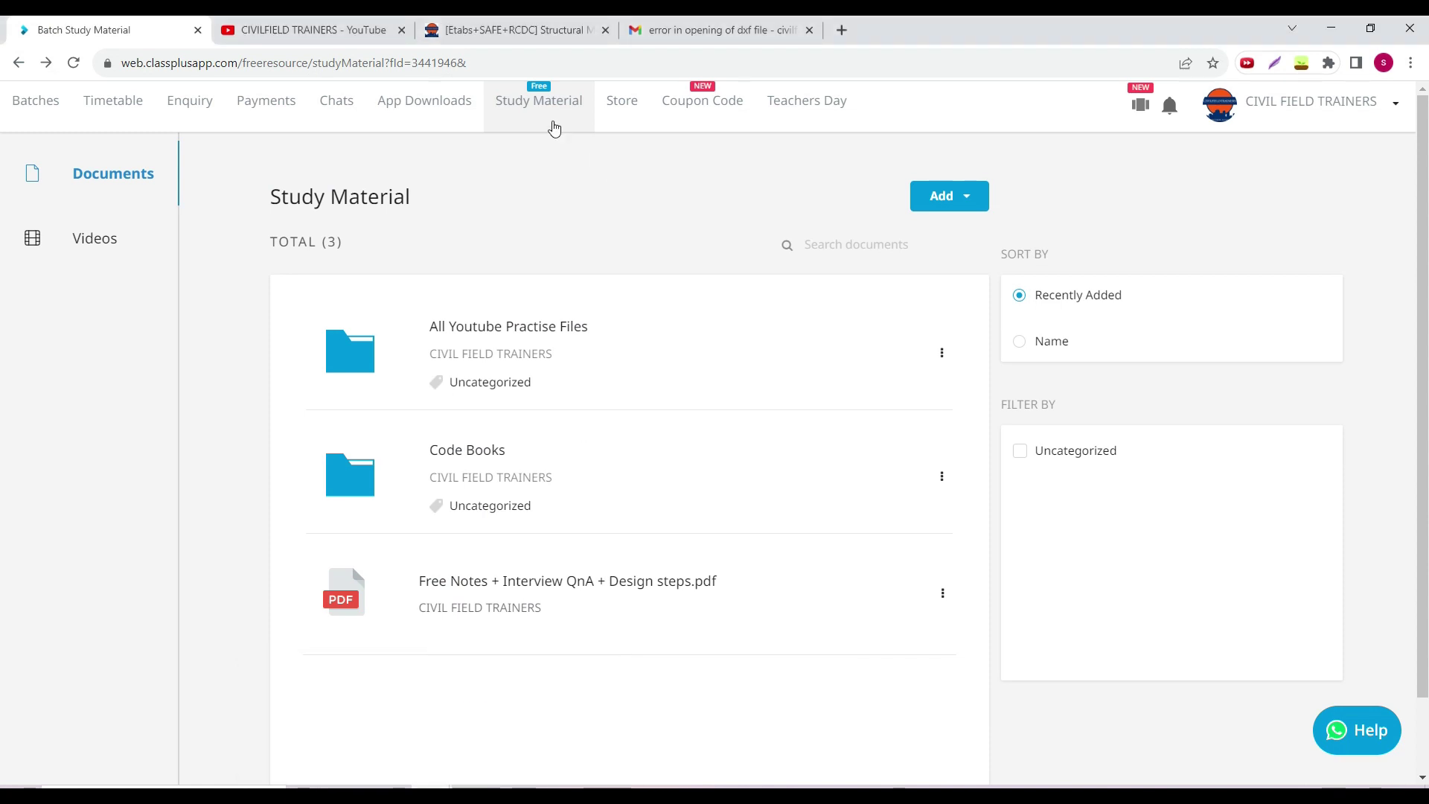
{"action": "left_click", "coordinate": [480, 335]}
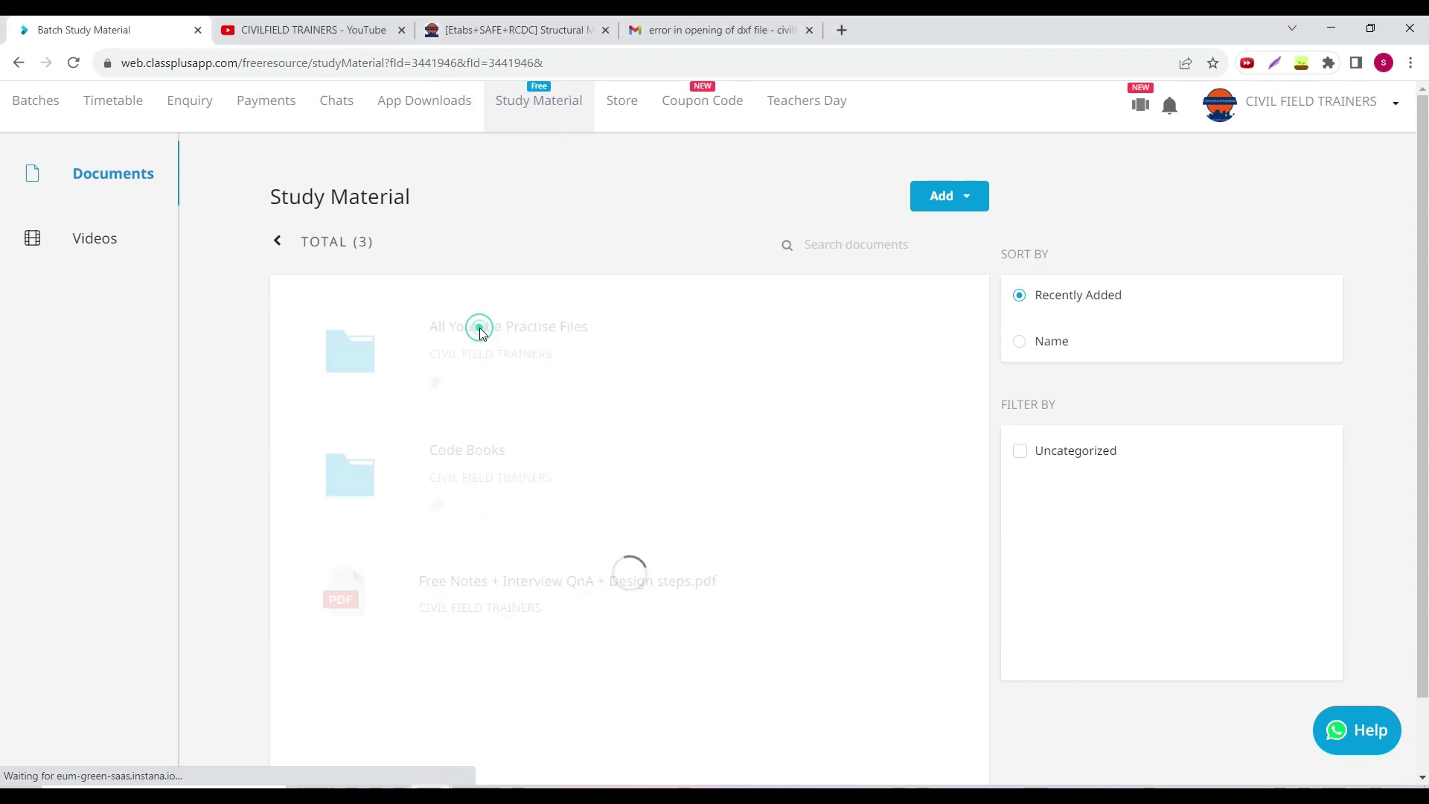
{"action": "left_click", "coordinate": [17, 64]}
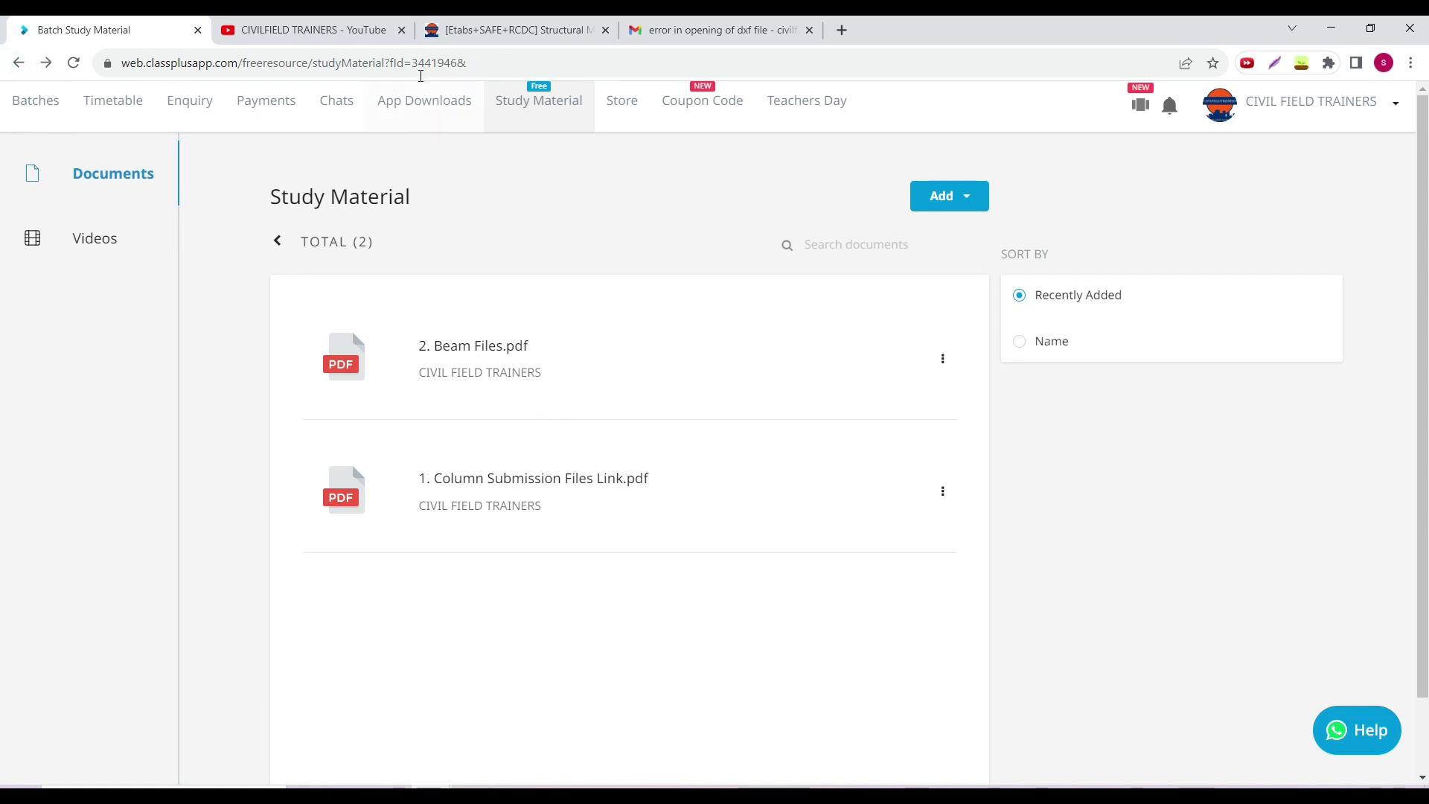
On the Structural Mastery Course page, open Etabs V.21+ RCDC Client Submission Drawings and browse its videos.
{"action": "left_click", "coordinate": [485, 20]}
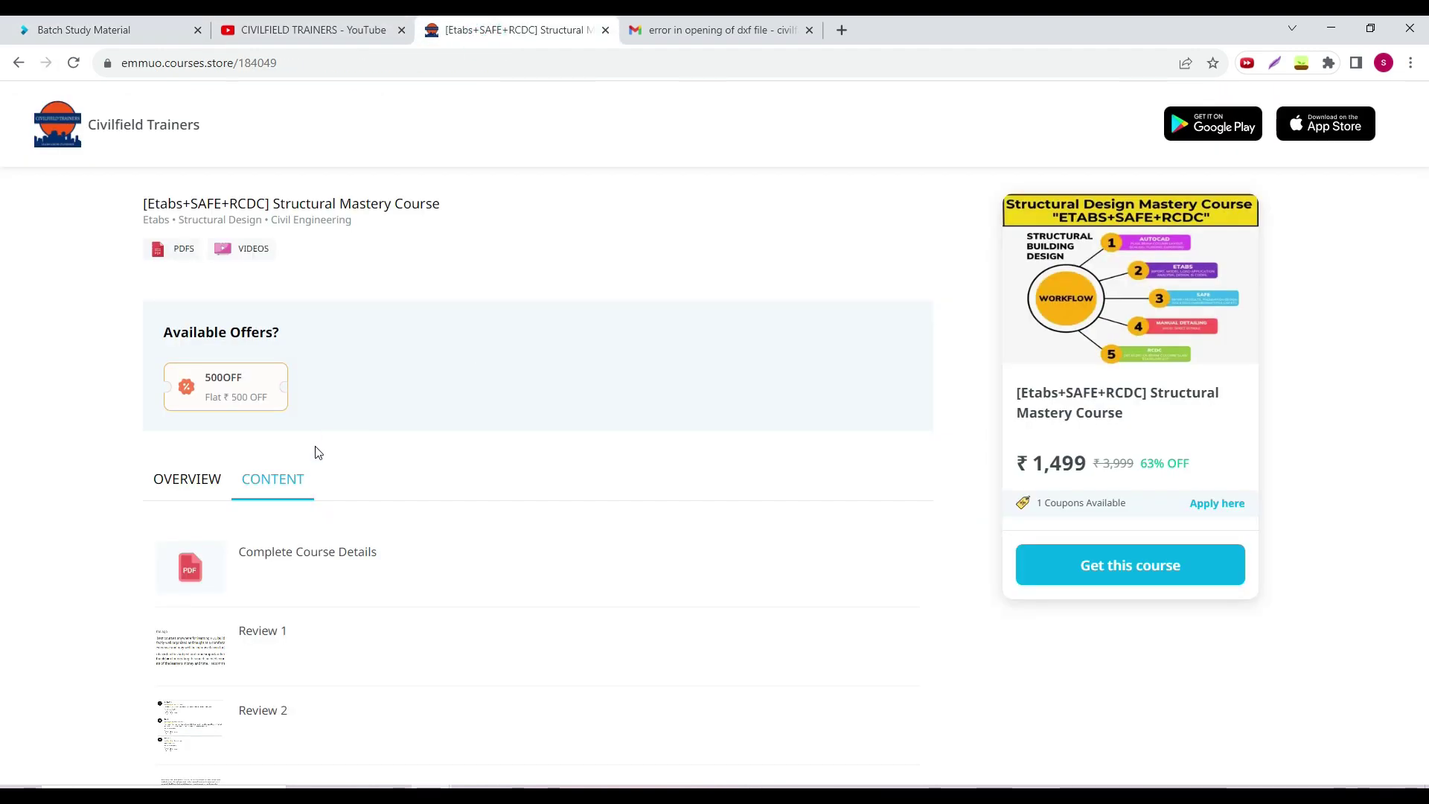
{"action": "scroll", "coordinate": [317, 452], "scroll_direction": "down", "scroll_amount": 8}
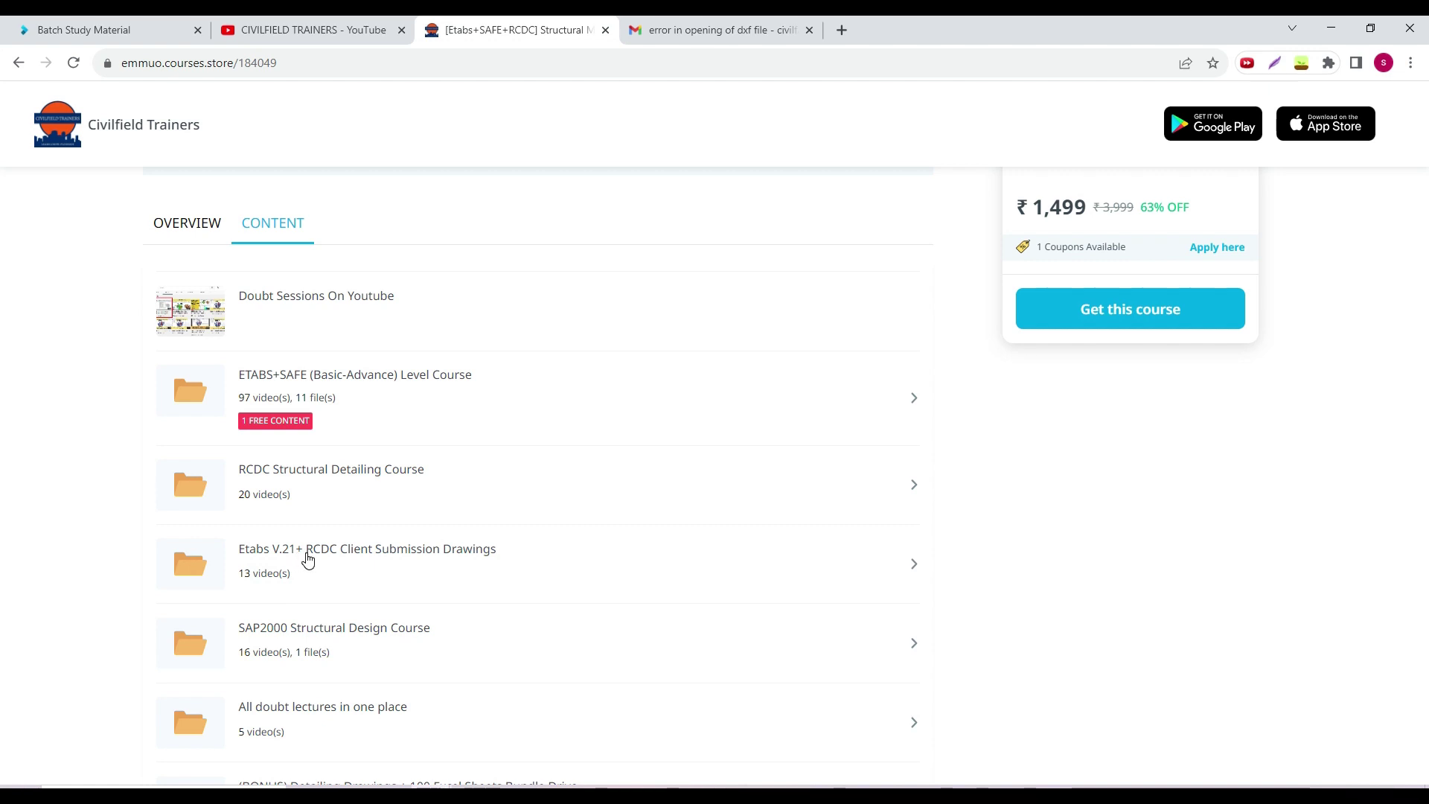
{"action": "left_click", "coordinate": [308, 561]}
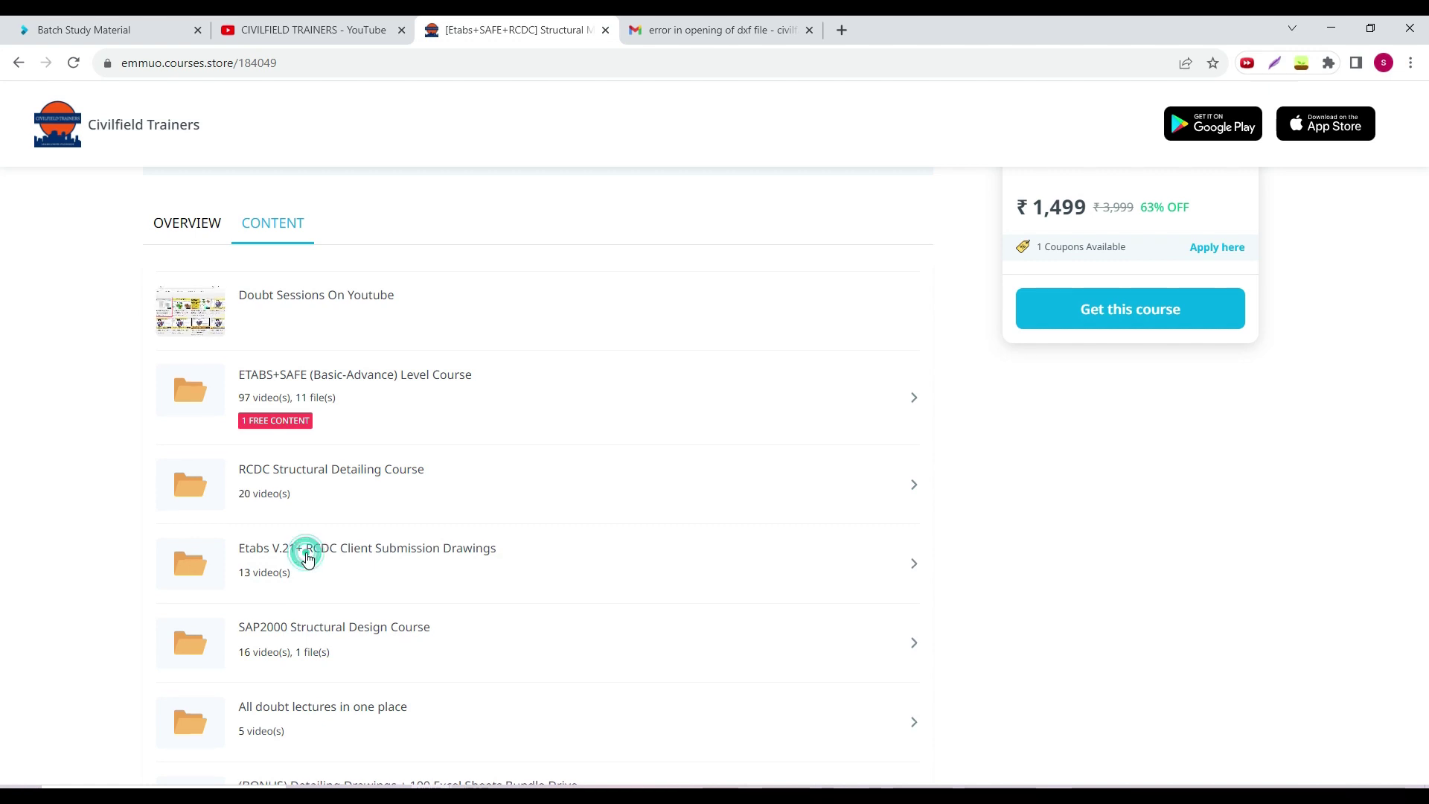
{"action": "scroll", "coordinate": [309, 560], "scroll_direction": "down", "scroll_amount": 5}
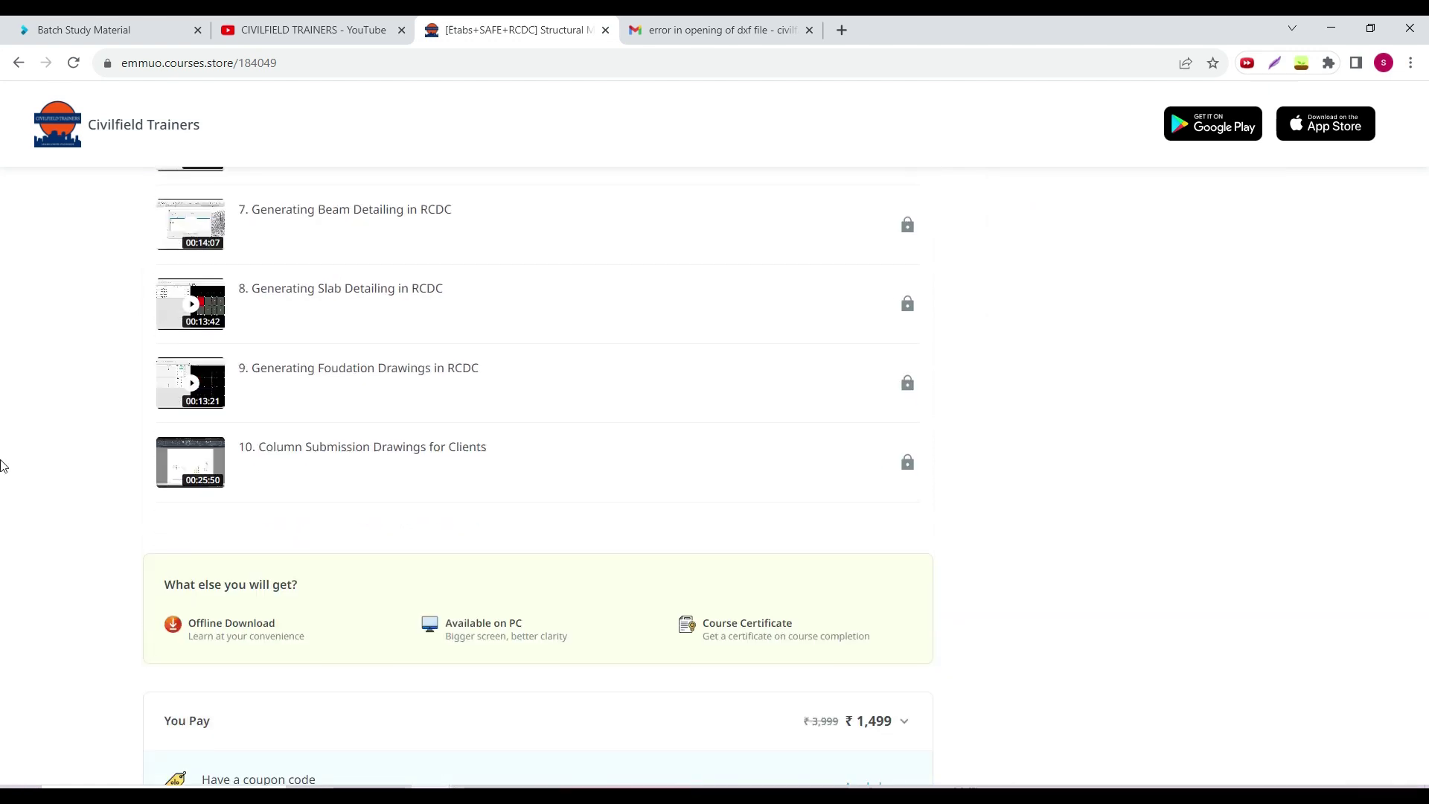
{"action": "scroll", "coordinate": [328, 466], "scroll_direction": "up", "scroll_amount": 5}
{"action": "scroll", "coordinate": [346, 370], "scroll_direction": "down", "scroll_amount": 4}
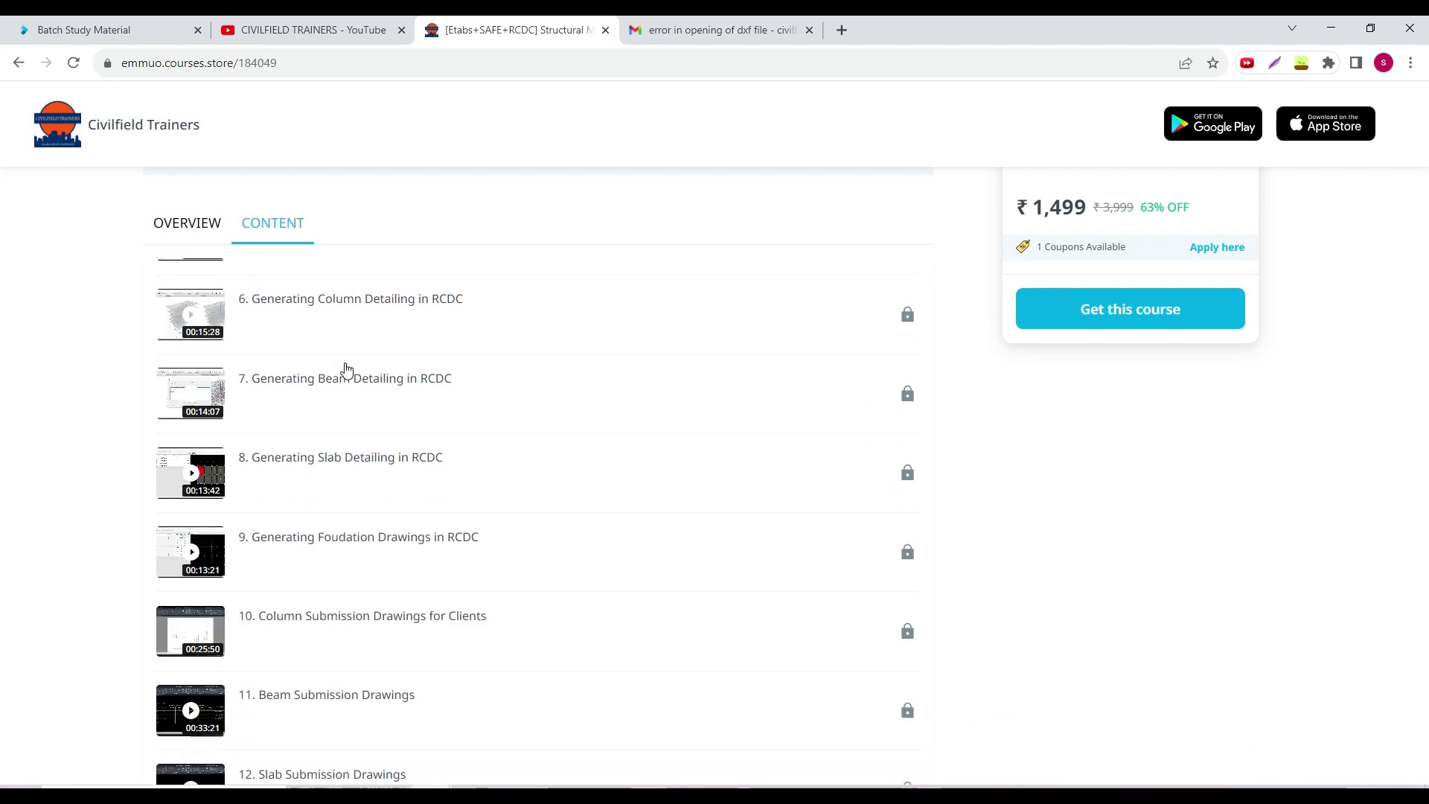
{"action": "scroll", "coordinate": [277, 430], "scroll_direction": "down", "scroll_amount": 2}
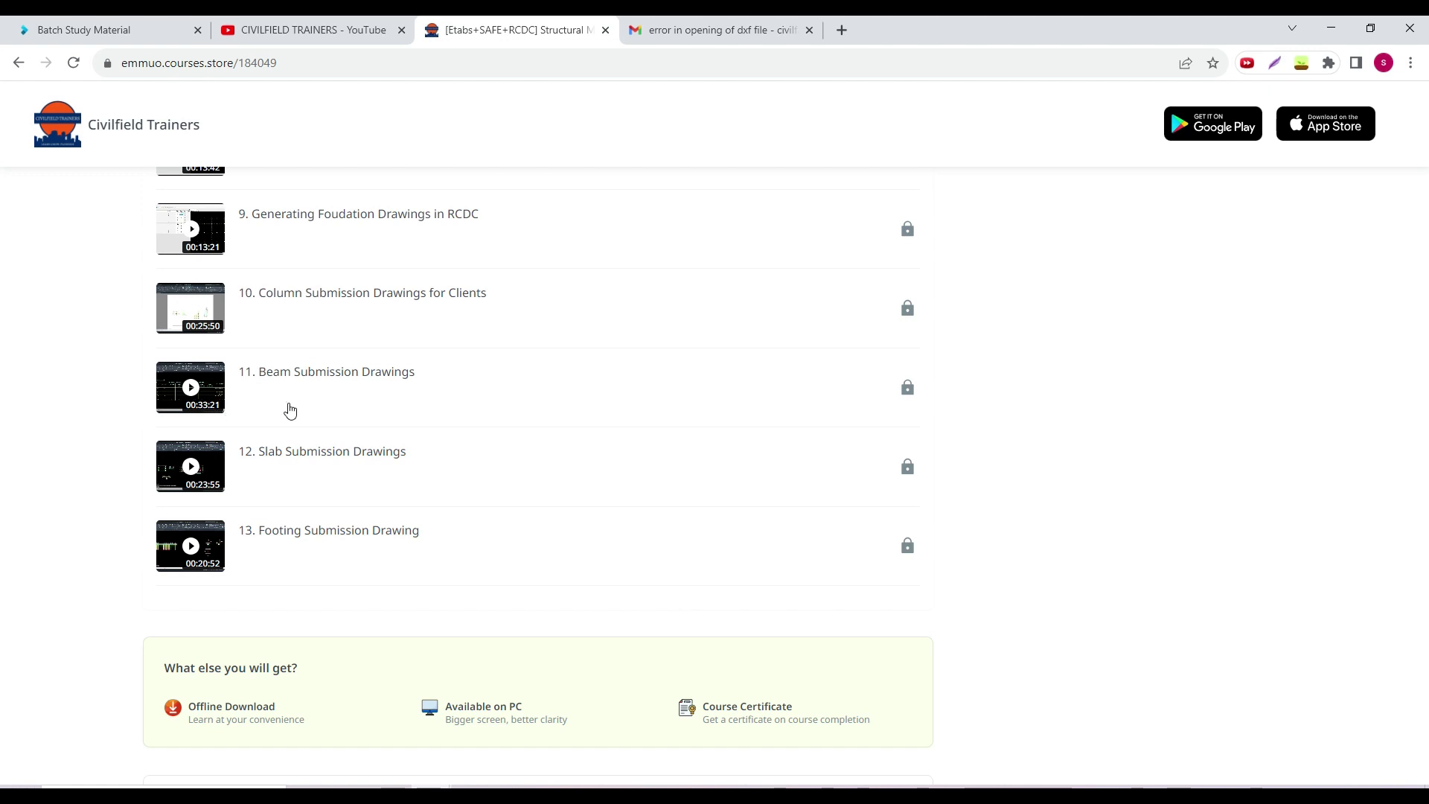
Glance at the YouTube channel's videos, then return to browse the course store lessons.
{"action": "left_click", "coordinate": [308, 30]}
{"action": "scroll", "coordinate": [627, 584], "scroll_direction": "down", "scroll_amount": 2}
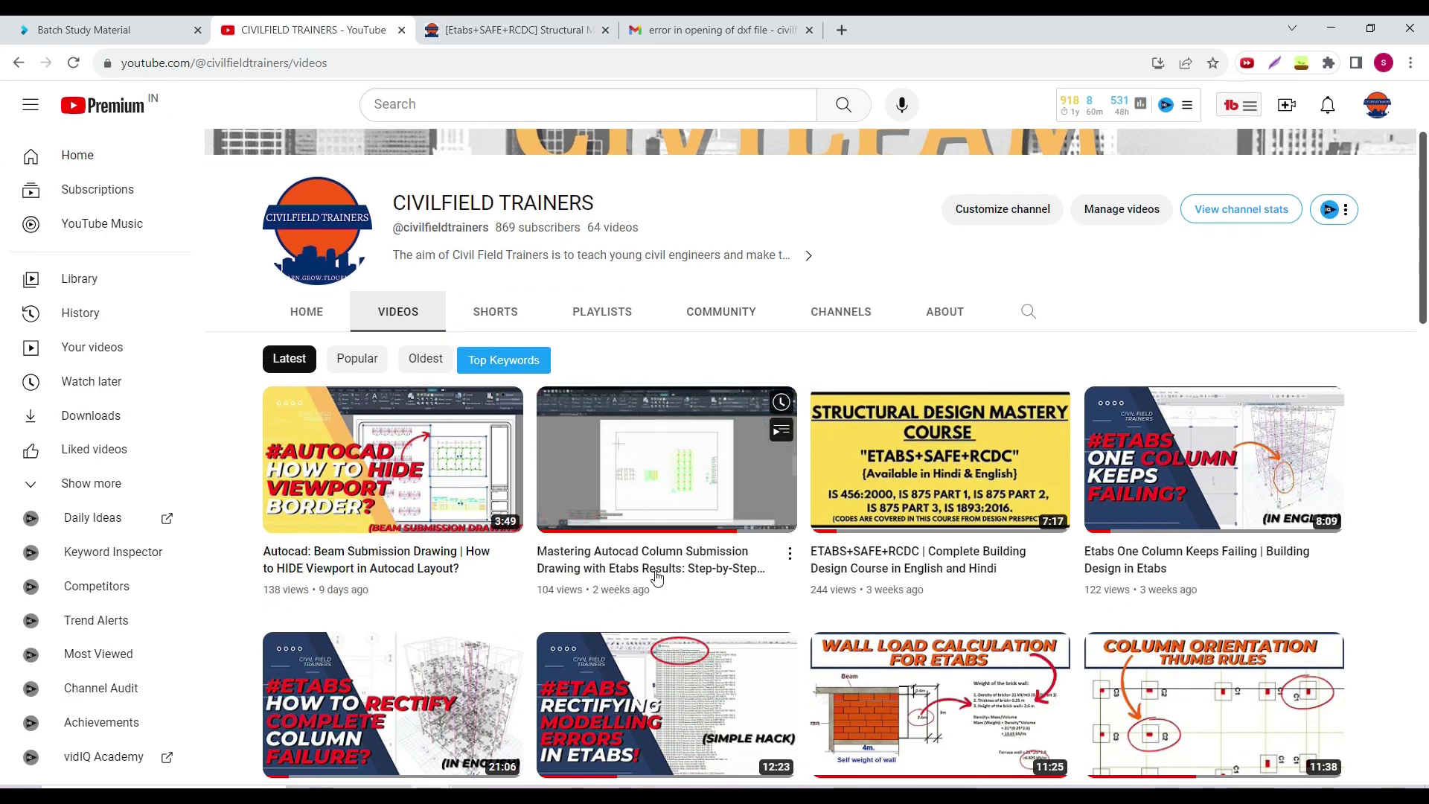
{"action": "left_click", "coordinate": [516, 30]}
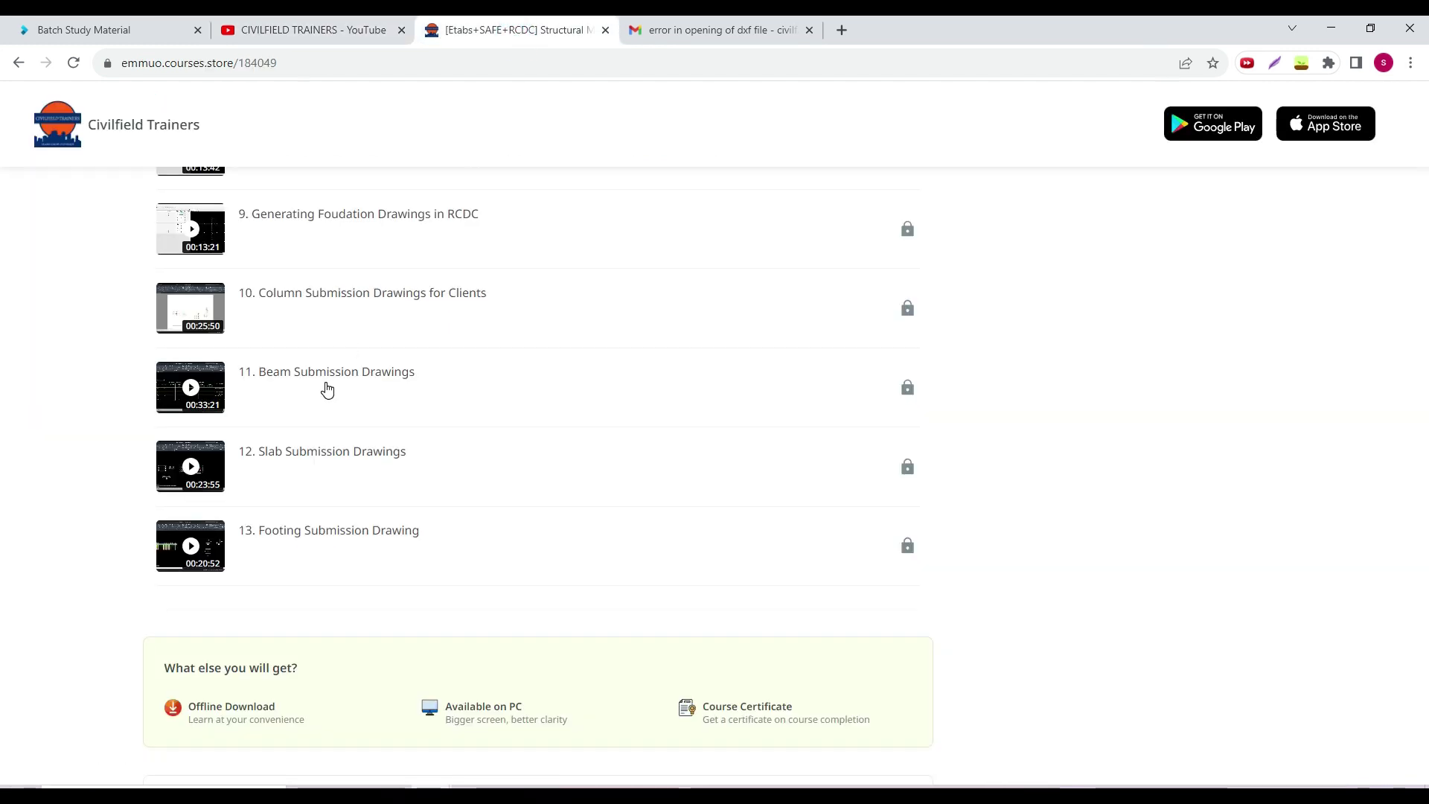
{"action": "scroll", "coordinate": [325, 389], "scroll_direction": "up", "scroll_amount": 2}
{"action": "scroll", "coordinate": [457, 422], "scroll_direction": "down", "scroll_amount": 2}
{"action": "scroll", "coordinate": [25, 498], "scroll_direction": "up", "scroll_amount": 2}
{"action": "scroll", "coordinate": [343, 499], "scroll_direction": "up", "scroll_amount": 6}
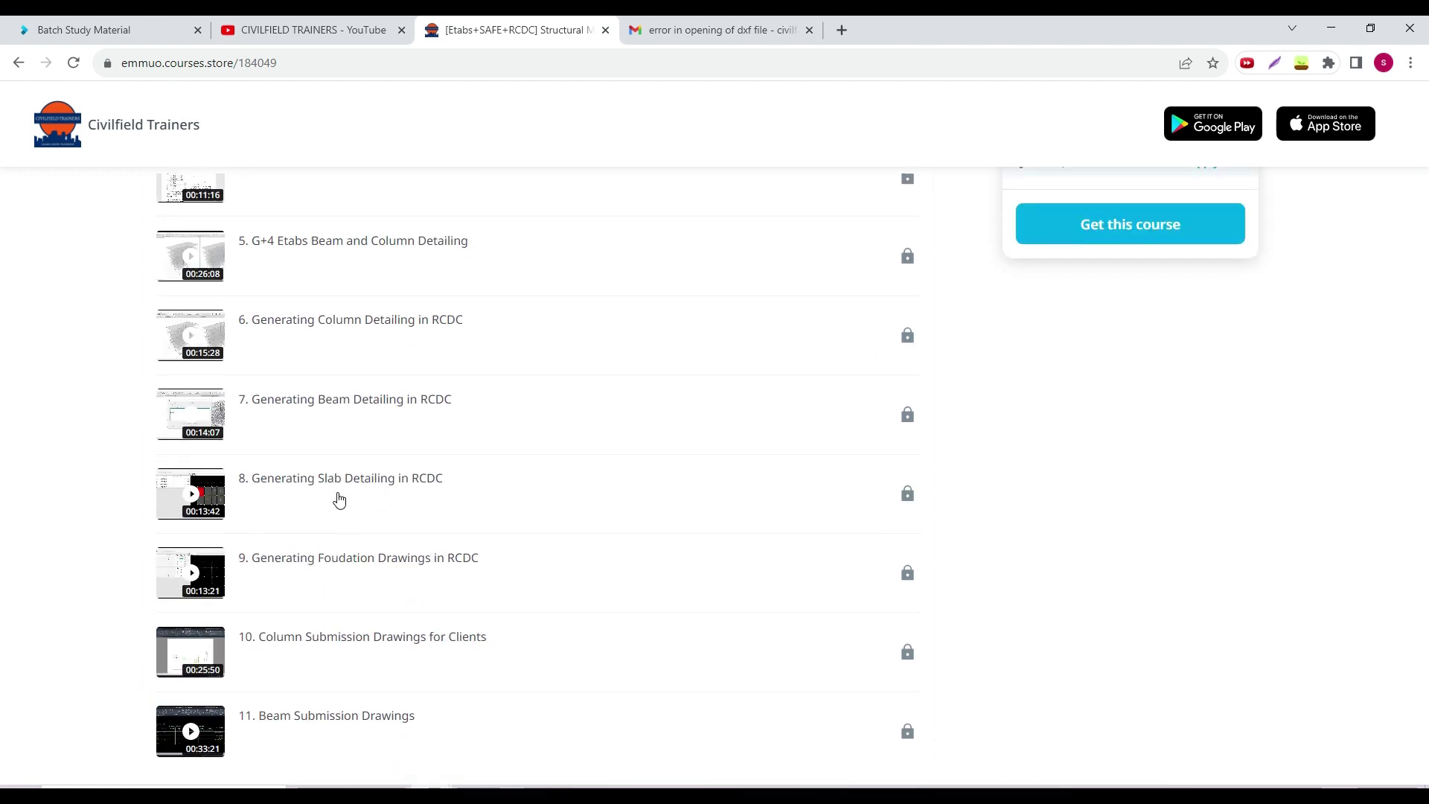
{"action": "scroll", "coordinate": [361, 510], "scroll_direction": "down", "scroll_amount": 10}
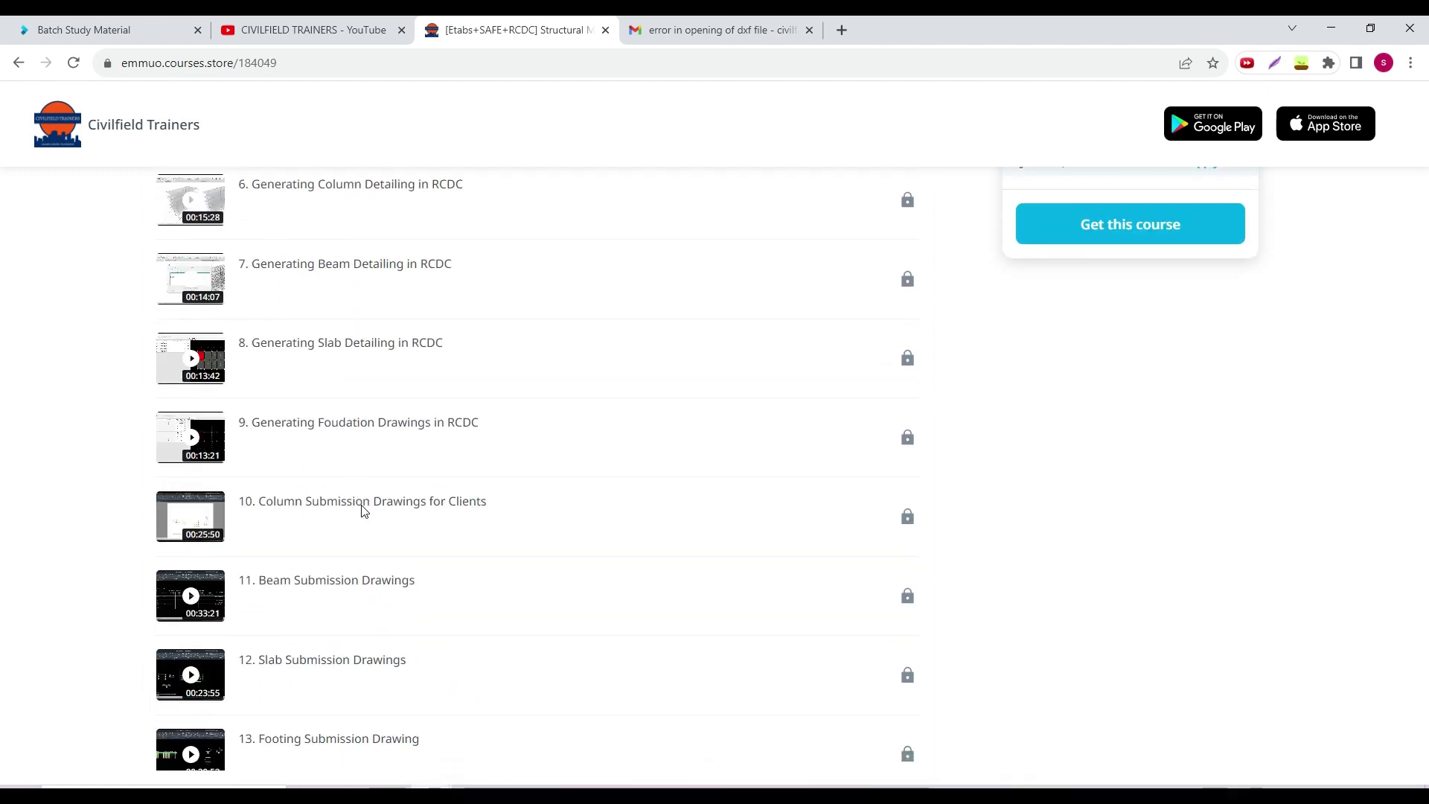
{"action": "scroll", "coordinate": [26, 435], "scroll_direction": "up", "scroll_amount": 12}
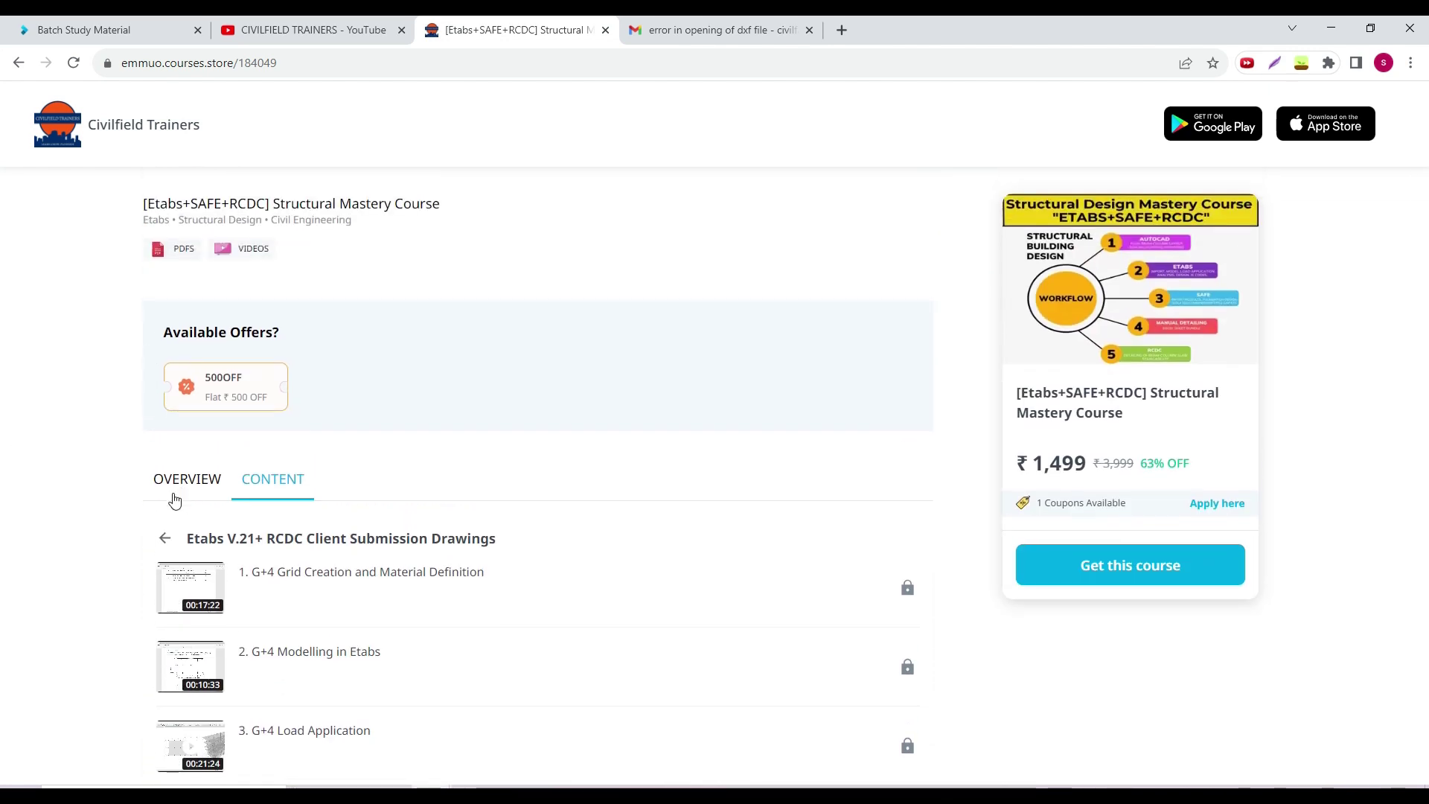
Return to the full course content and apply the 500OFF coupon, dropping the price to ₹999.
{"action": "left_click", "coordinate": [166, 530]}
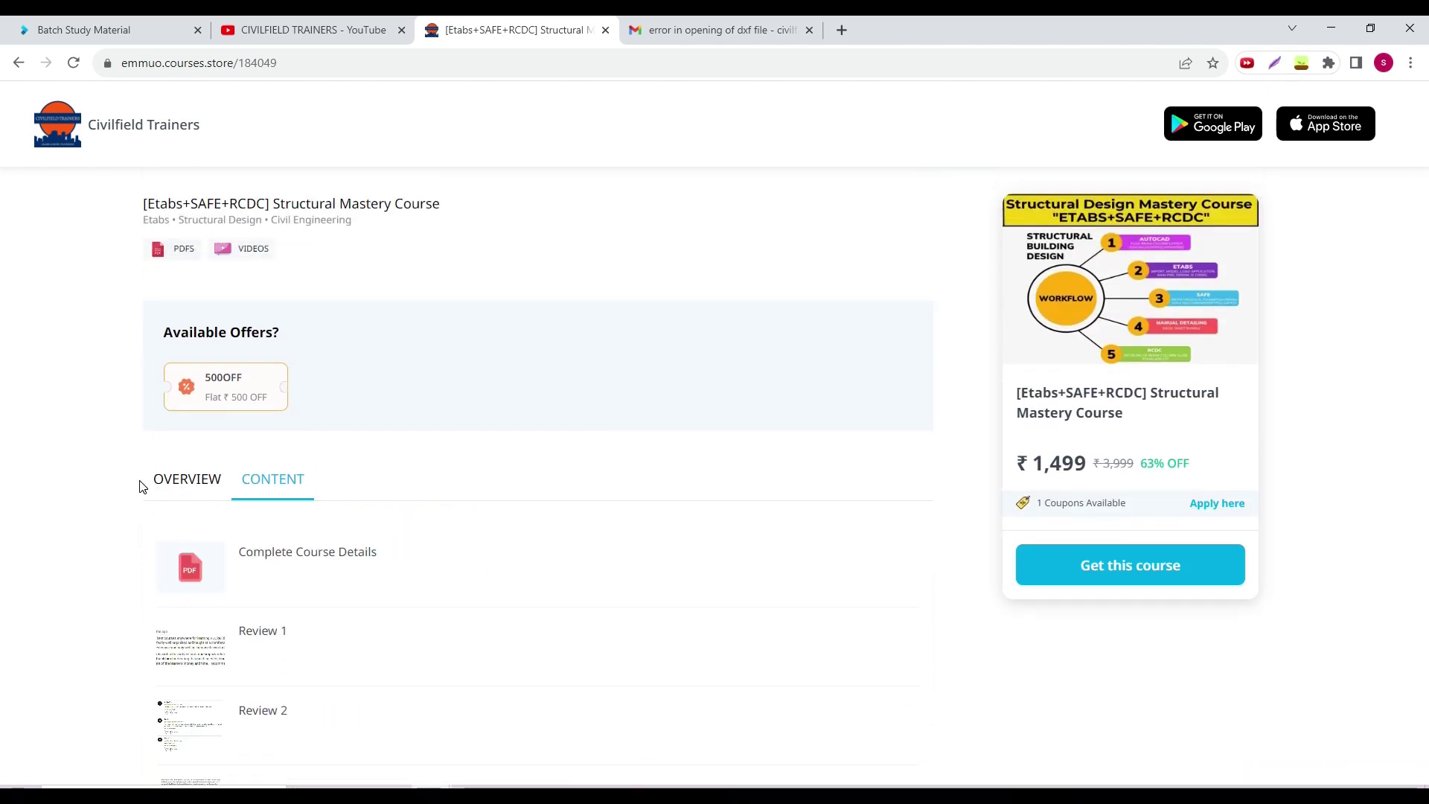
{"action": "scroll", "coordinate": [149, 483], "scroll_direction": "down", "scroll_amount": 2}
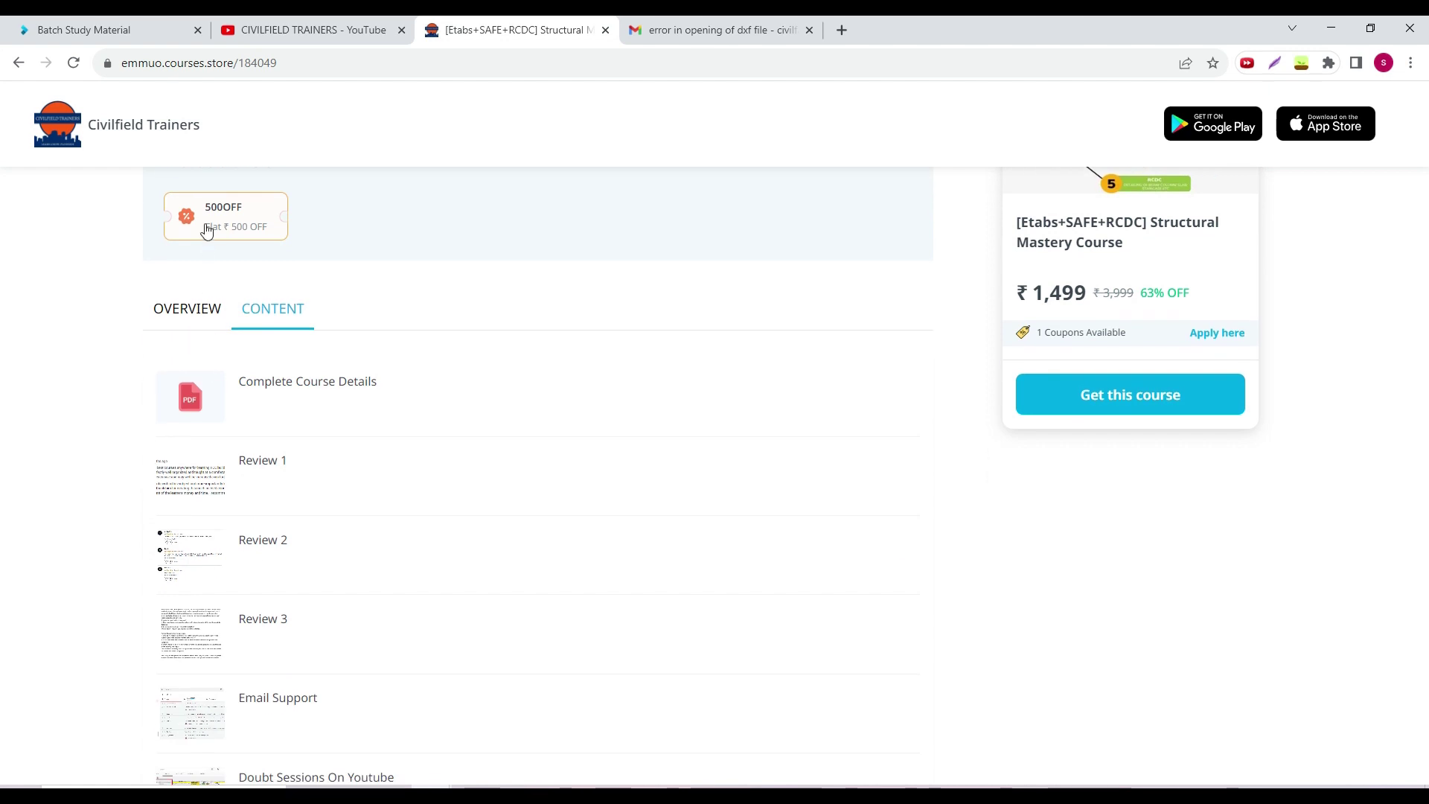
{"action": "left_click", "coordinate": [1203, 332]}
{"action": "left_click", "coordinate": [930, 524]}
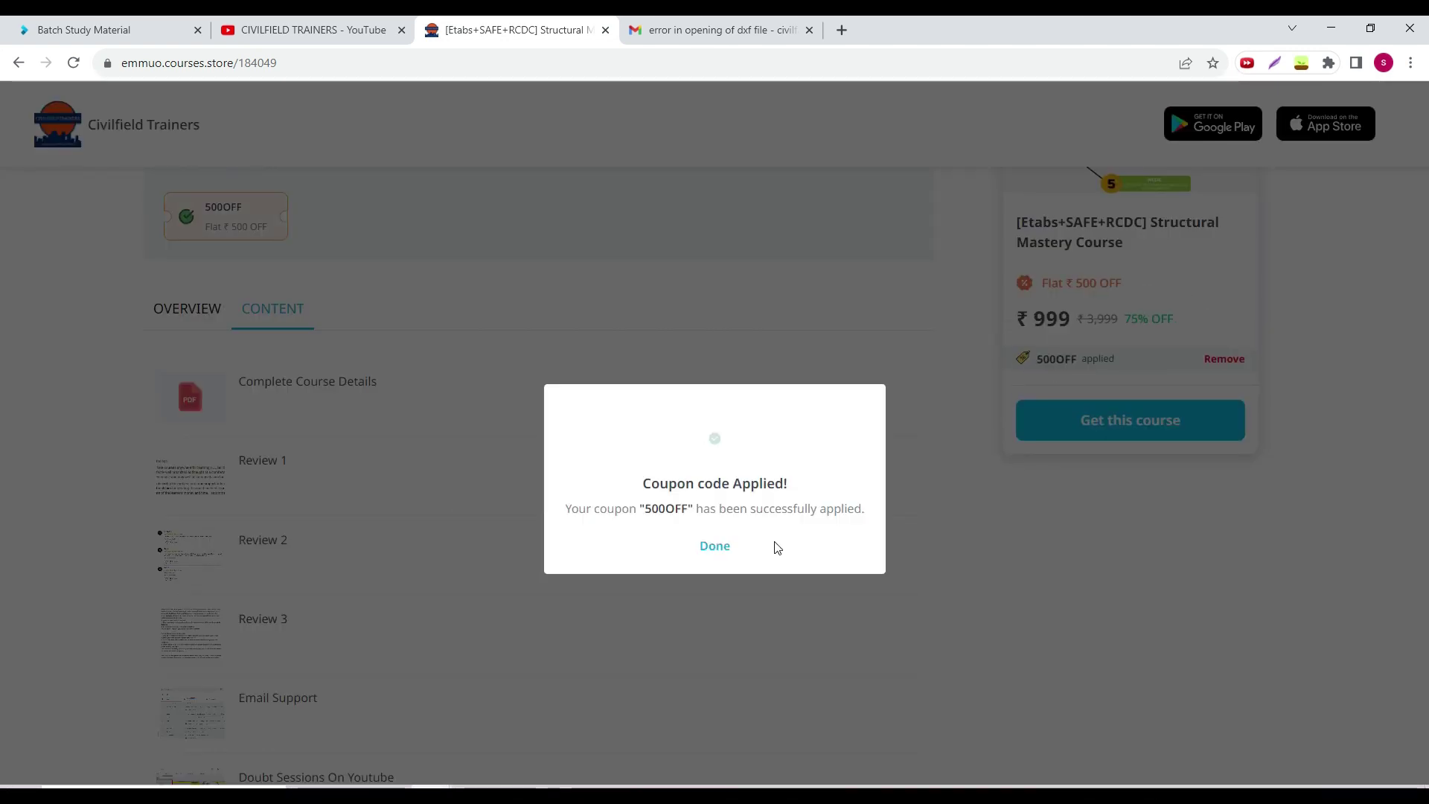
{"action": "left_click", "coordinate": [727, 547]}
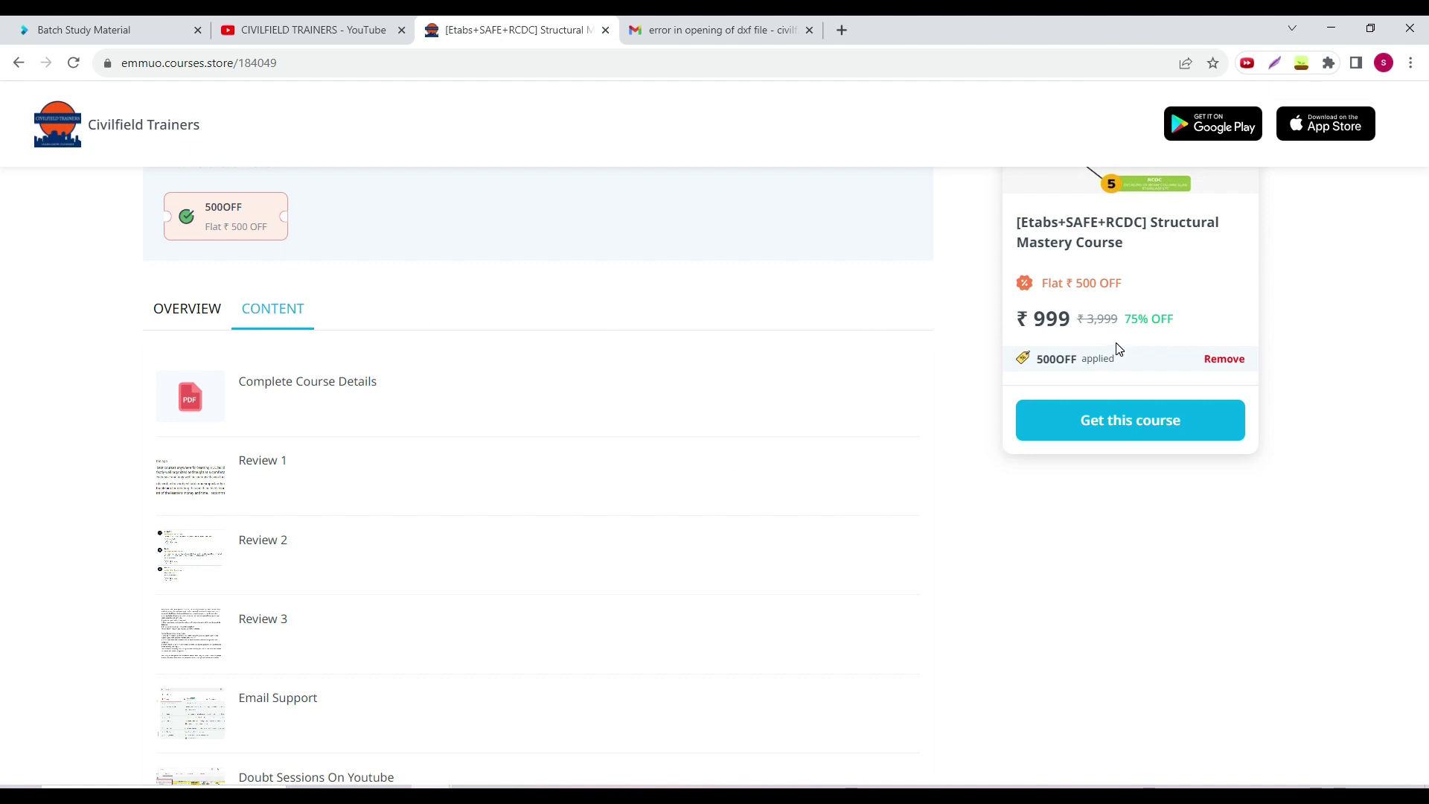
Remove the 500OFF coupon to restore the ₹1,499 price and scroll down to the course folders.
{"action": "scroll", "coordinate": [617, 327], "scroll_direction": "up", "scroll_amount": 2}
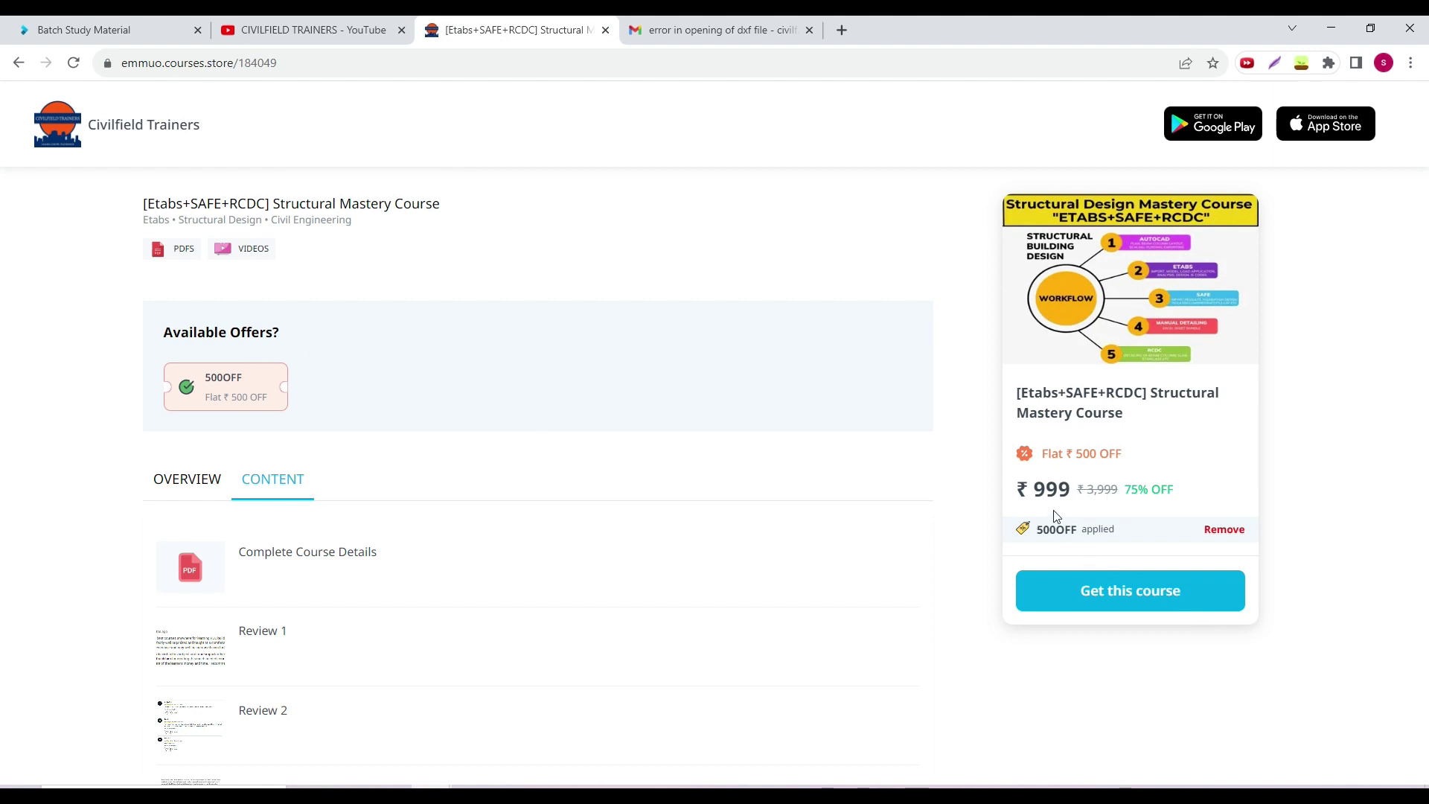
{"action": "left_click", "coordinate": [1233, 533]}
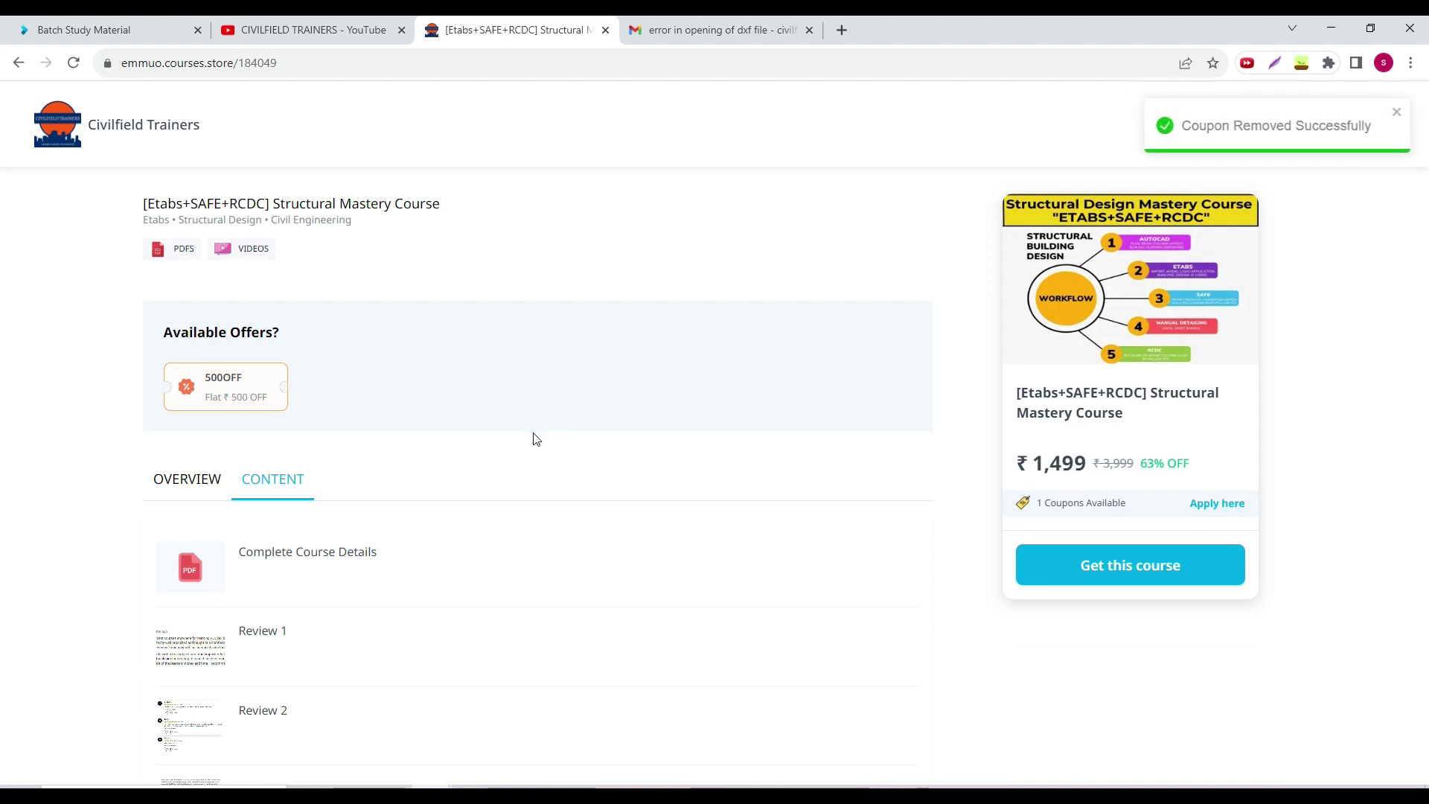
{"action": "scroll", "coordinate": [203, 431], "scroll_direction": "down", "scroll_amount": 4}
{"action": "scroll", "coordinate": [260, 454], "scroll_direction": "down", "scroll_amount": 5}
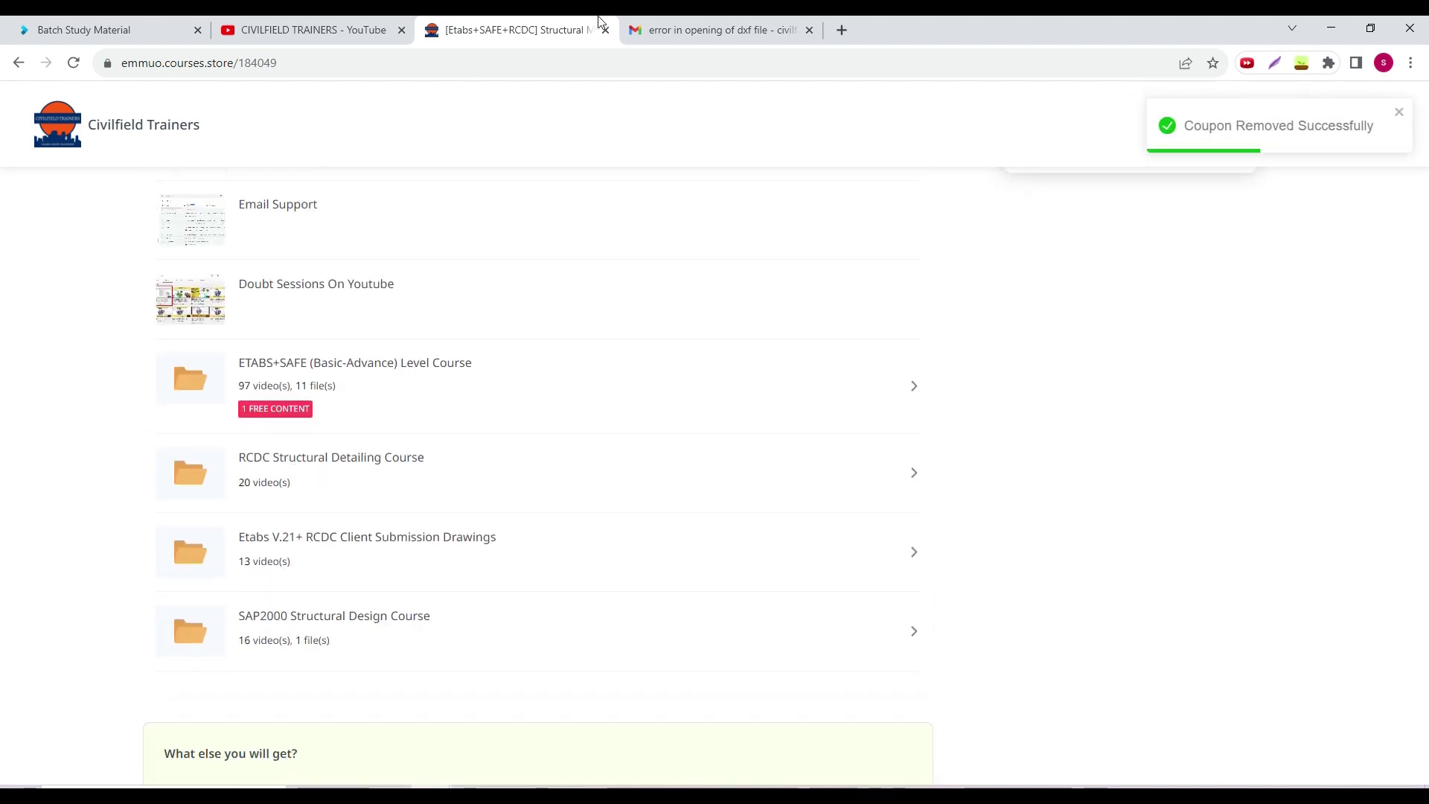